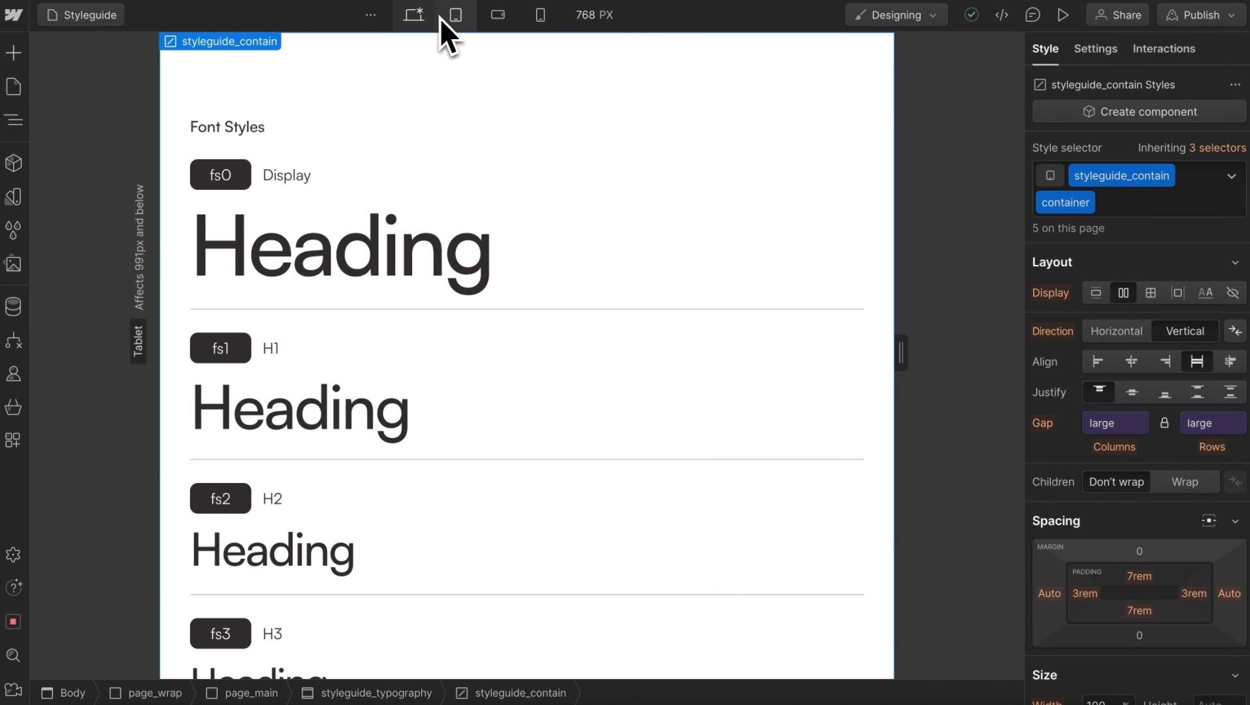
# Step: Set the .h2 font-size variable to 4rem and its font-weight to primary-medium
pyautogui.click(404, 19)
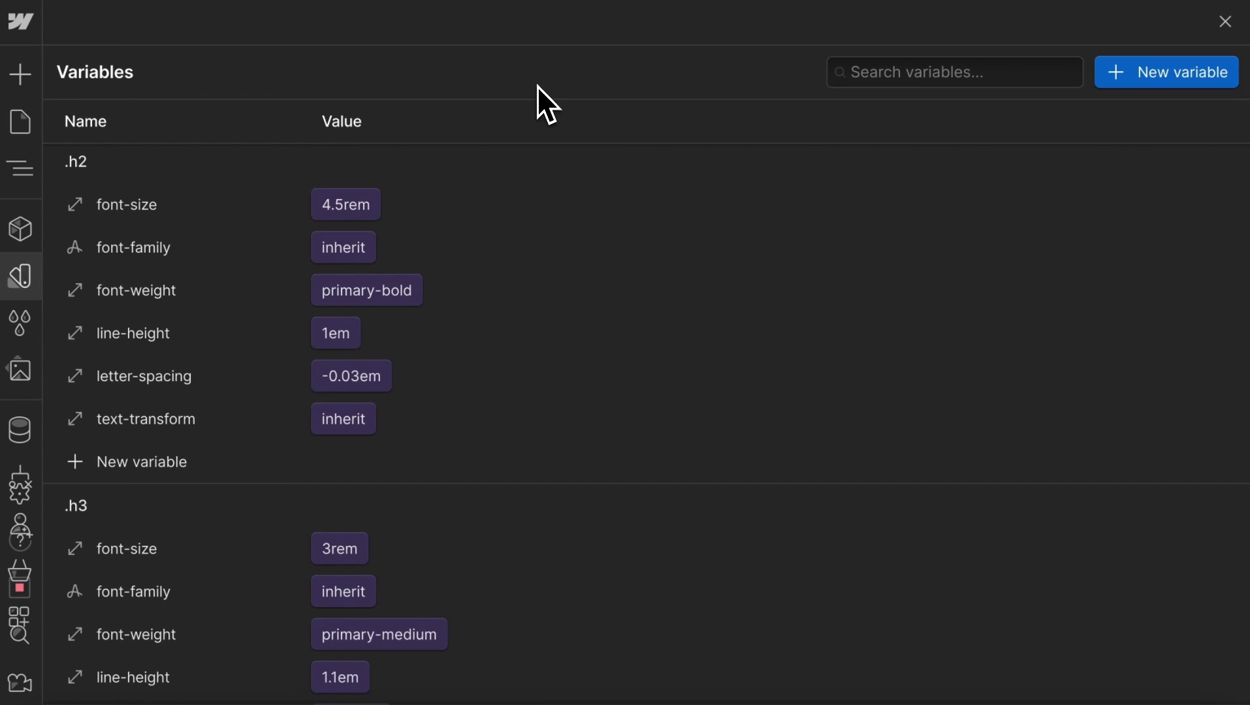
pyautogui.click(367, 205)
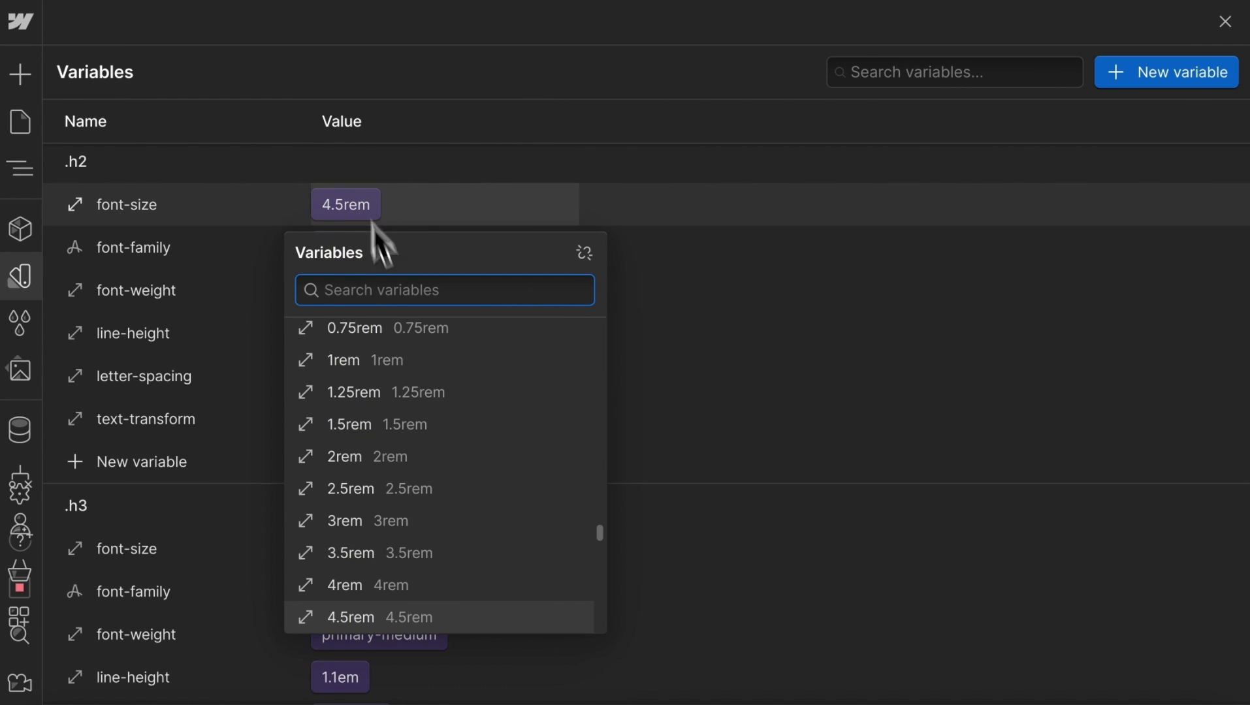
pyautogui.click(375, 586)
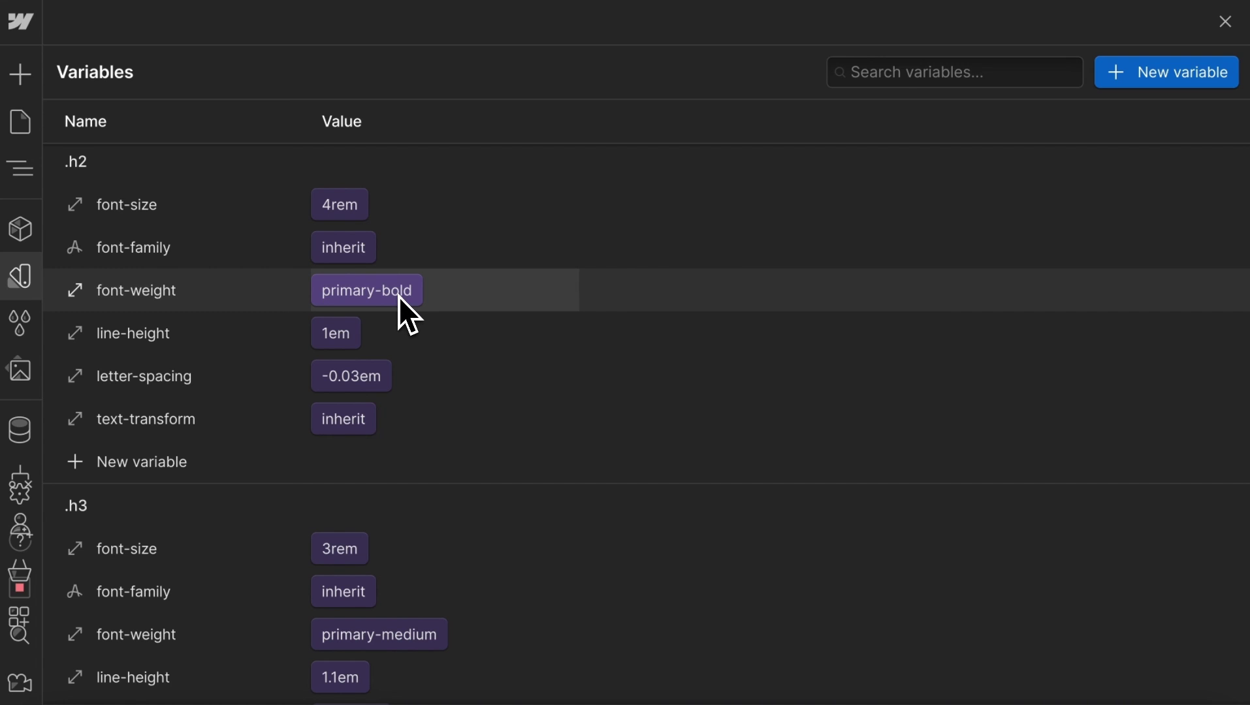
pyautogui.click(399, 297)
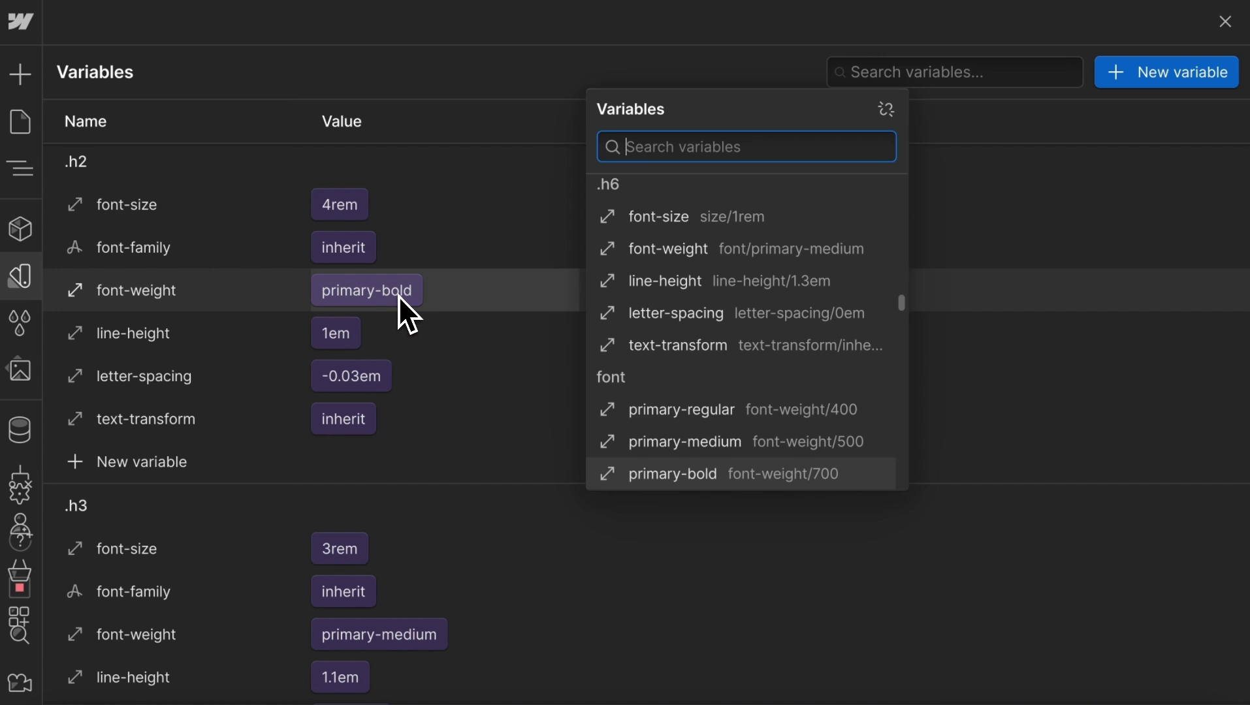
pyautogui.click(696, 450)
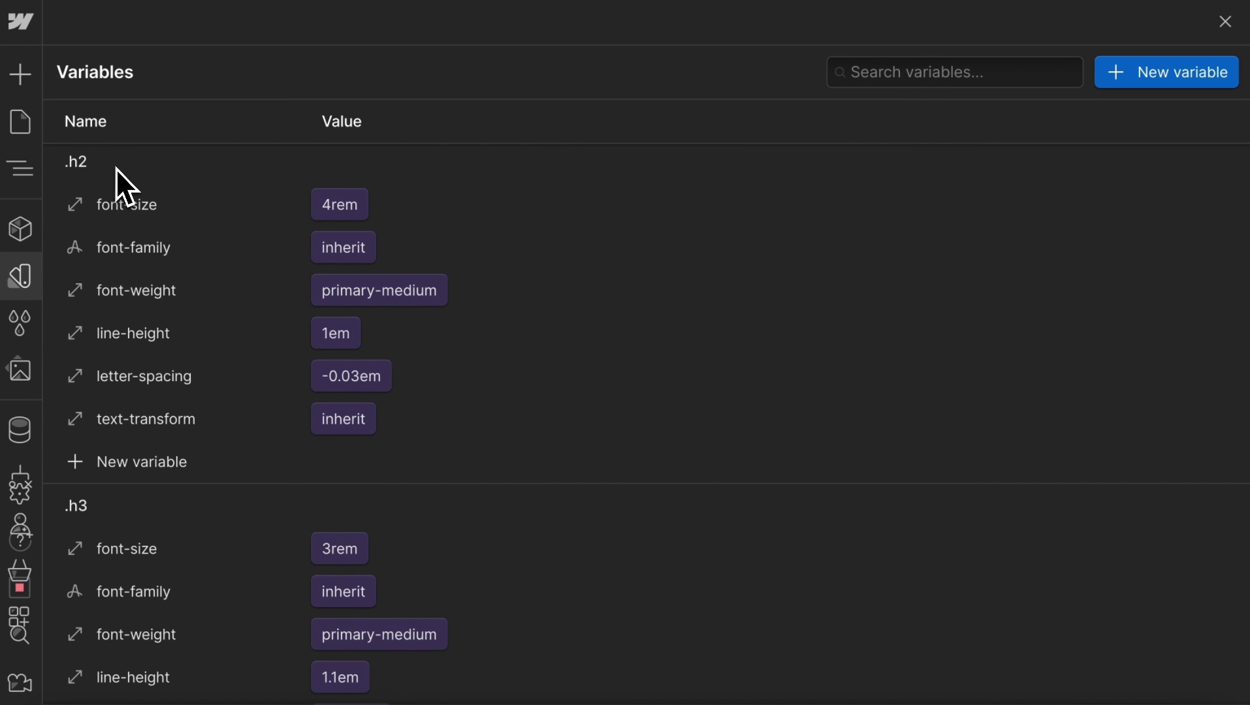
pyautogui.press('Escape')
# Step: Switch the canvas back and forth between the mobile landscape and tablet breakpoints
pyautogui.click(476, 33)
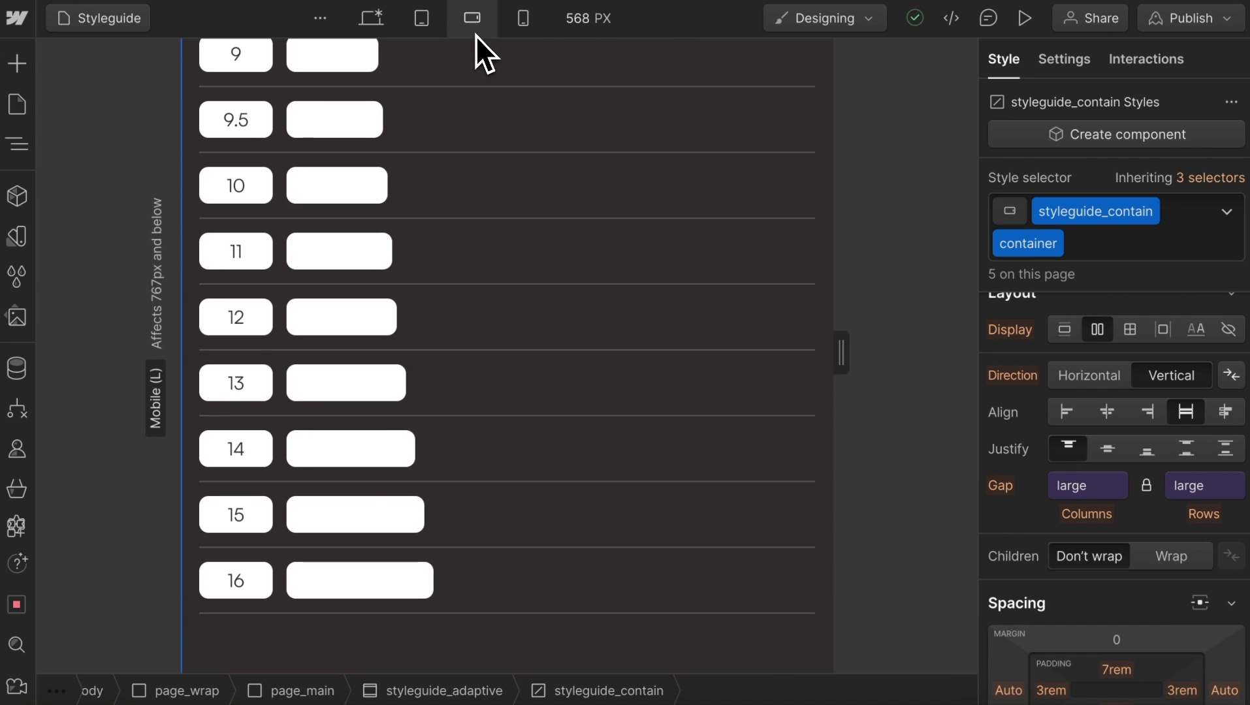
pyautogui.click(428, 35)
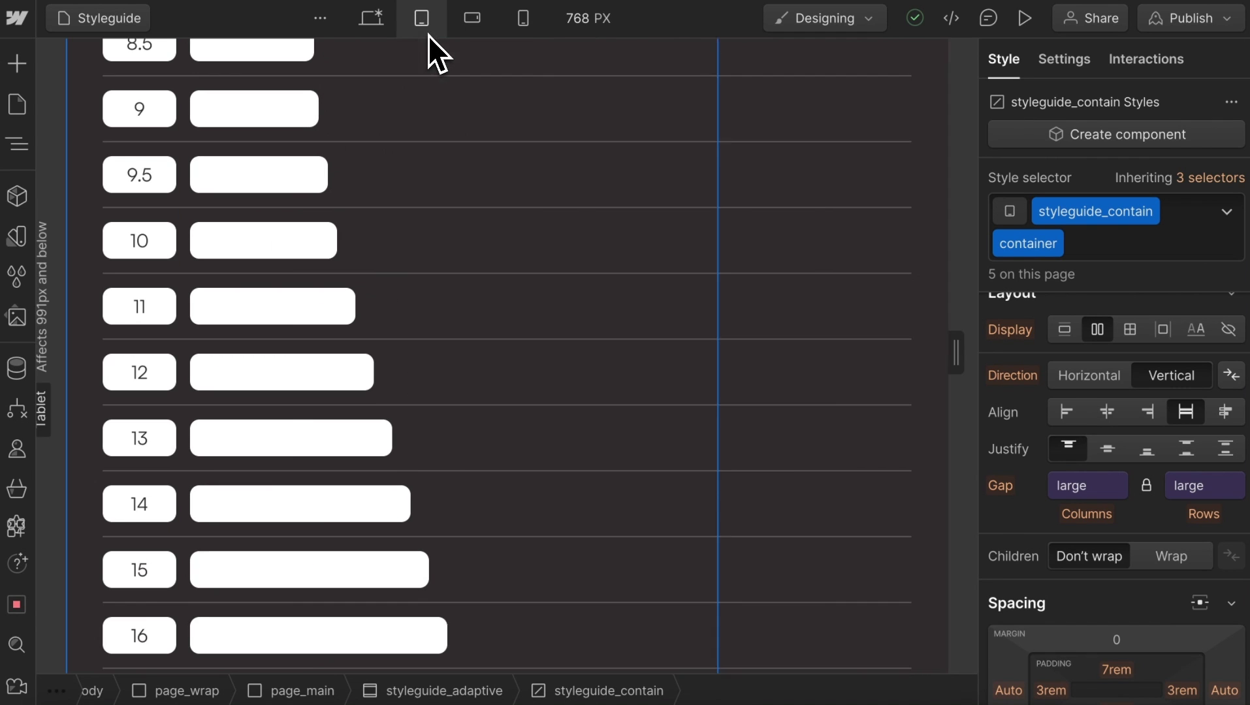
pyautogui.click(468, 26)
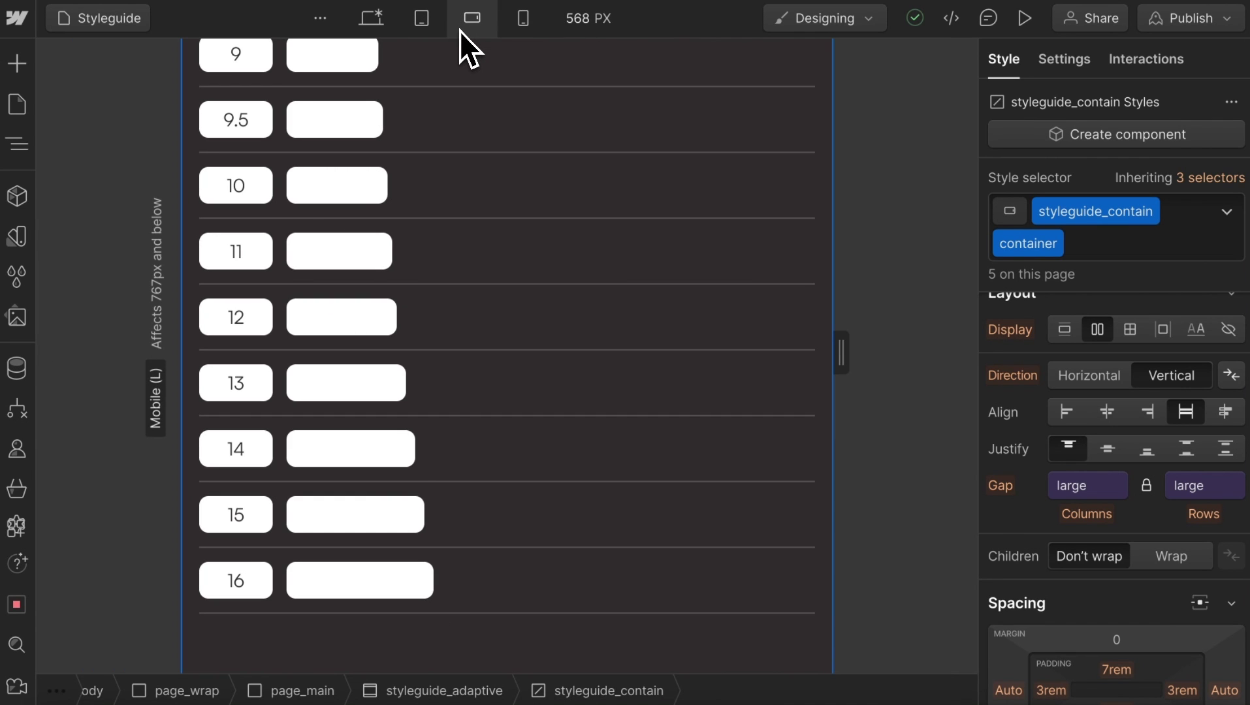
pyautogui.click(424, 27)
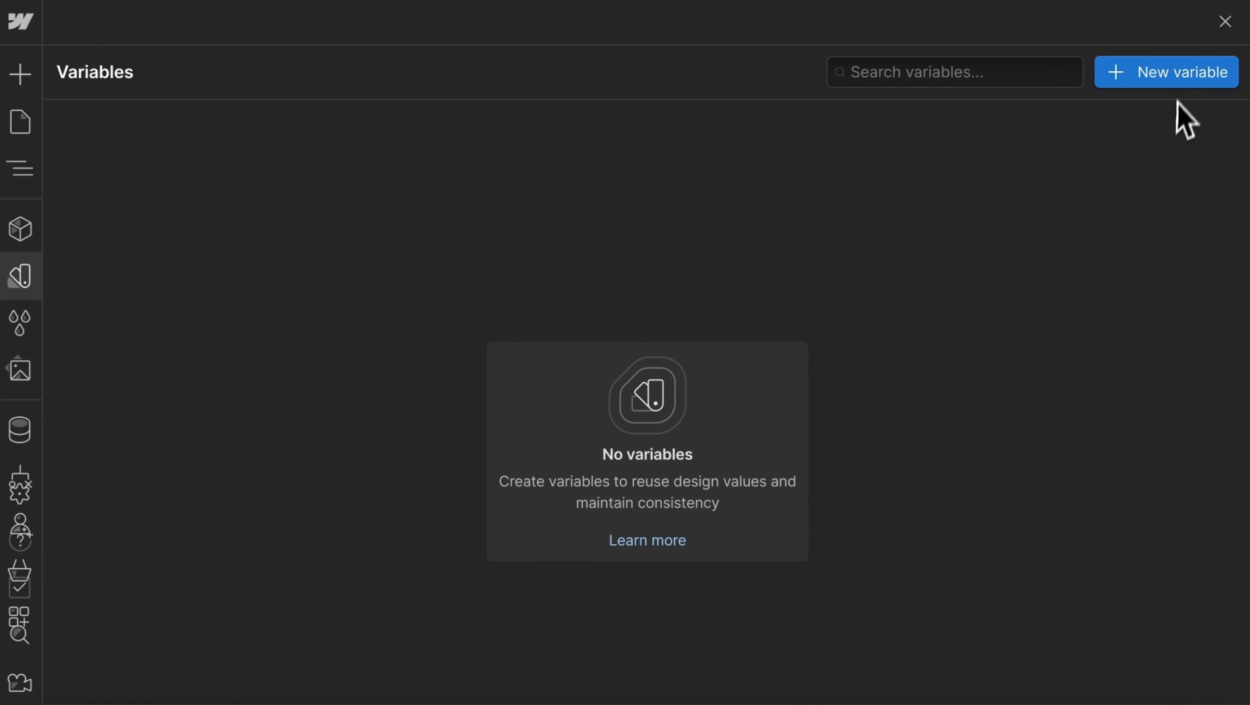
# Step: Create a size variable named h2/font-size with value 4rem
pyautogui.click(1175, 75)
pyautogui.click(1155, 123)
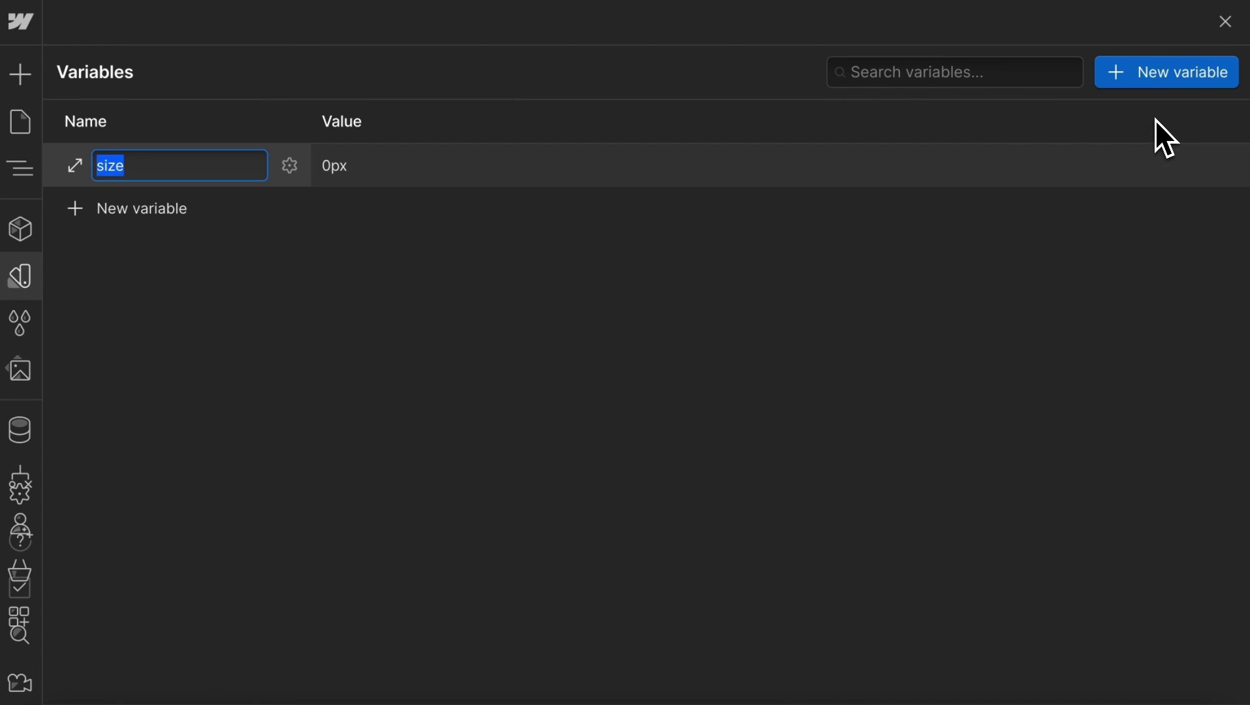
pyautogui.write('h2/font-size')
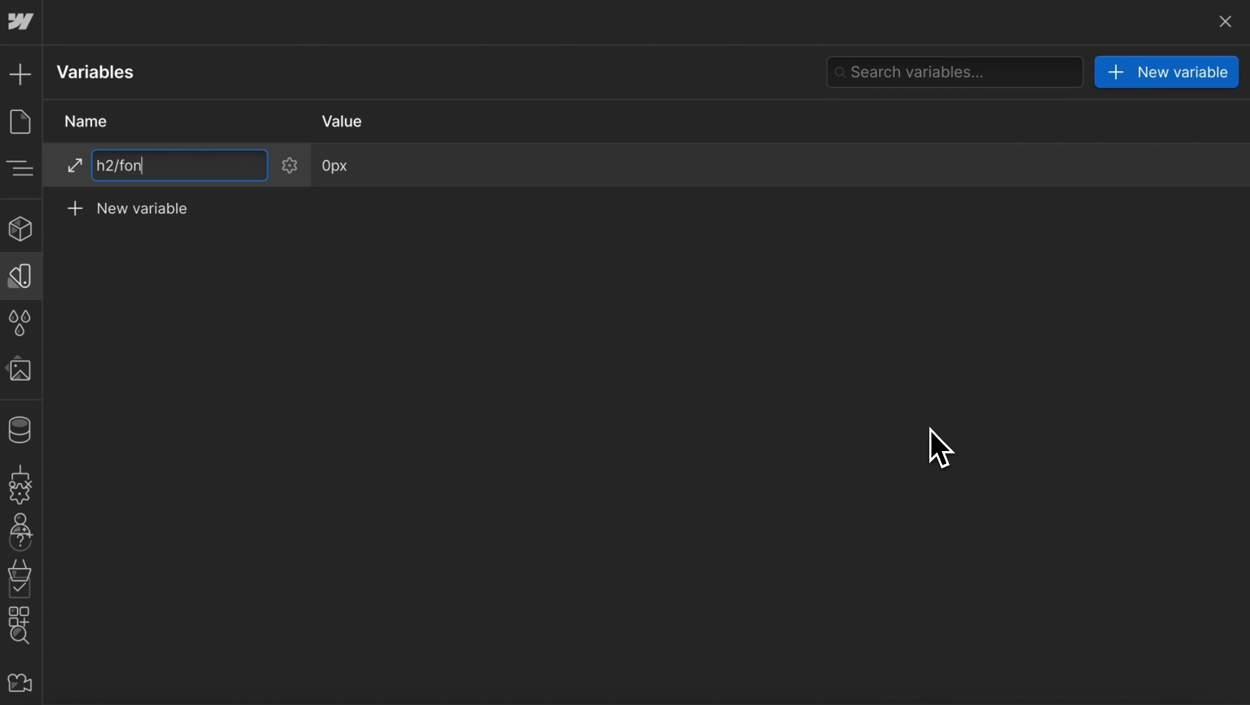
pyautogui.press('Return')
pyautogui.click(365, 209)
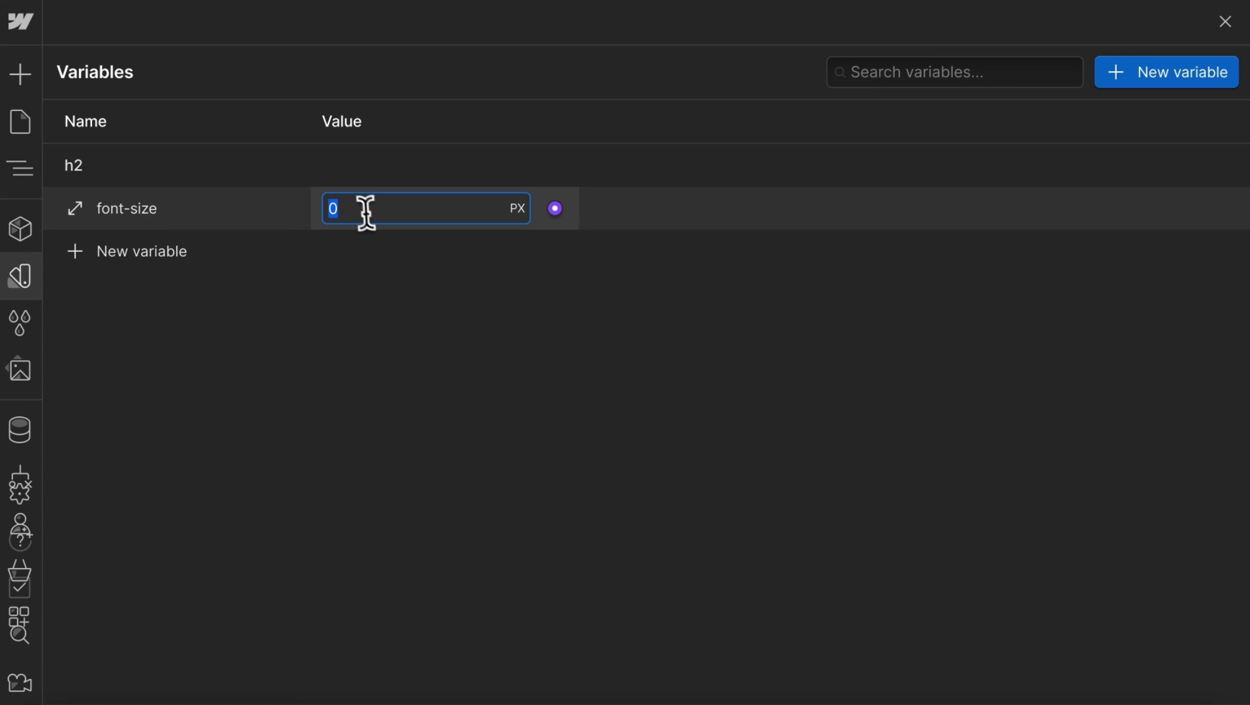
pyautogui.write('4rem')
pyautogui.press('Return')
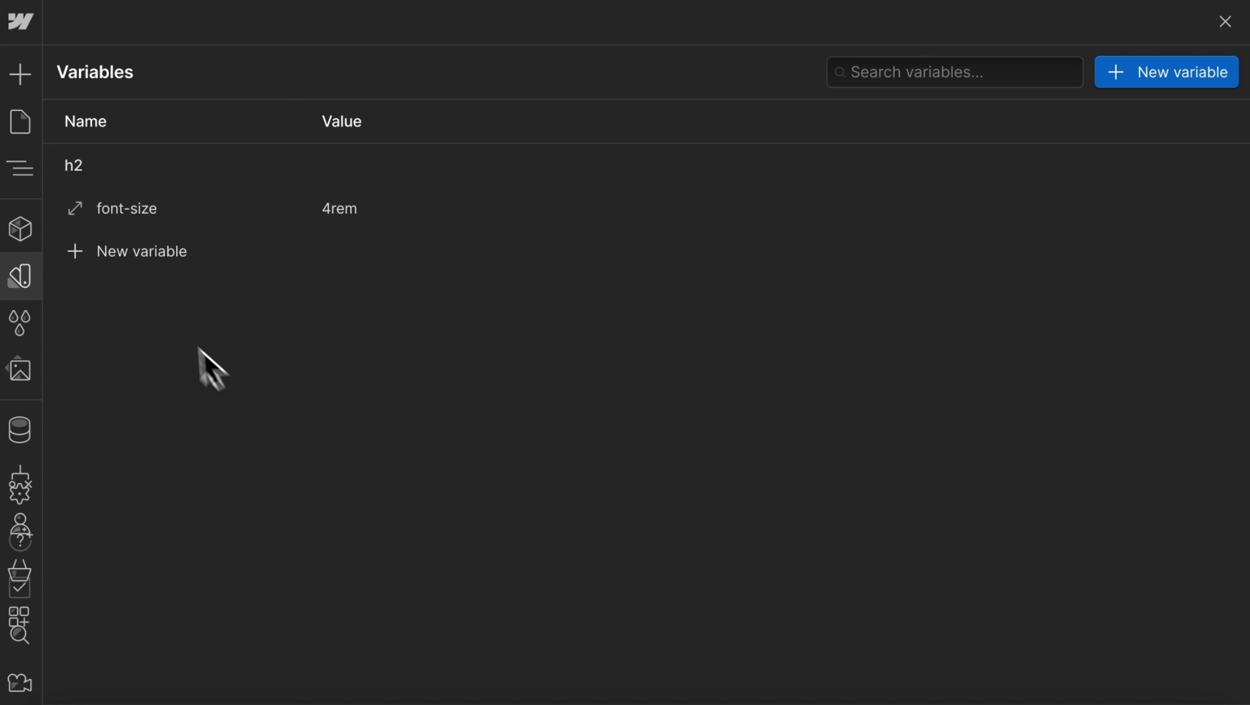
# Step: Add an h2 font-family variable set to Merriweather
pyautogui.click(151, 252)
pyautogui.click(193, 355)
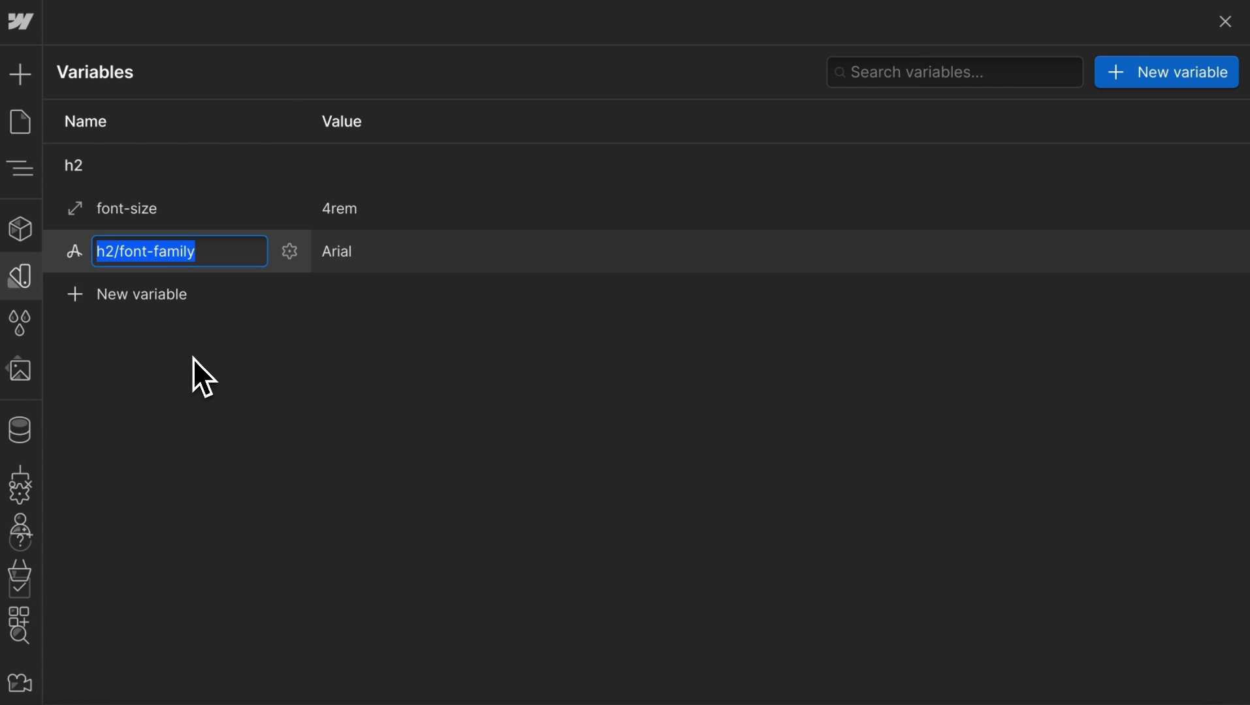
pyautogui.click(362, 254)
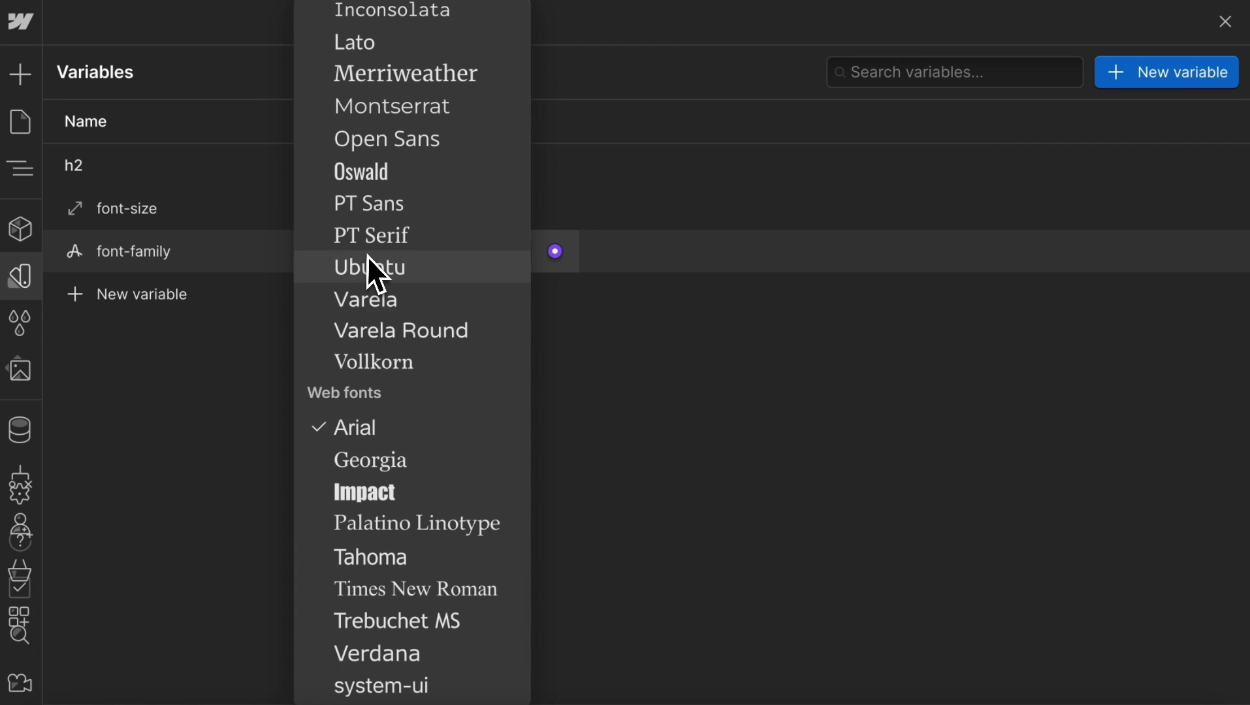
pyautogui.click(421, 91)
pyautogui.click(159, 303)
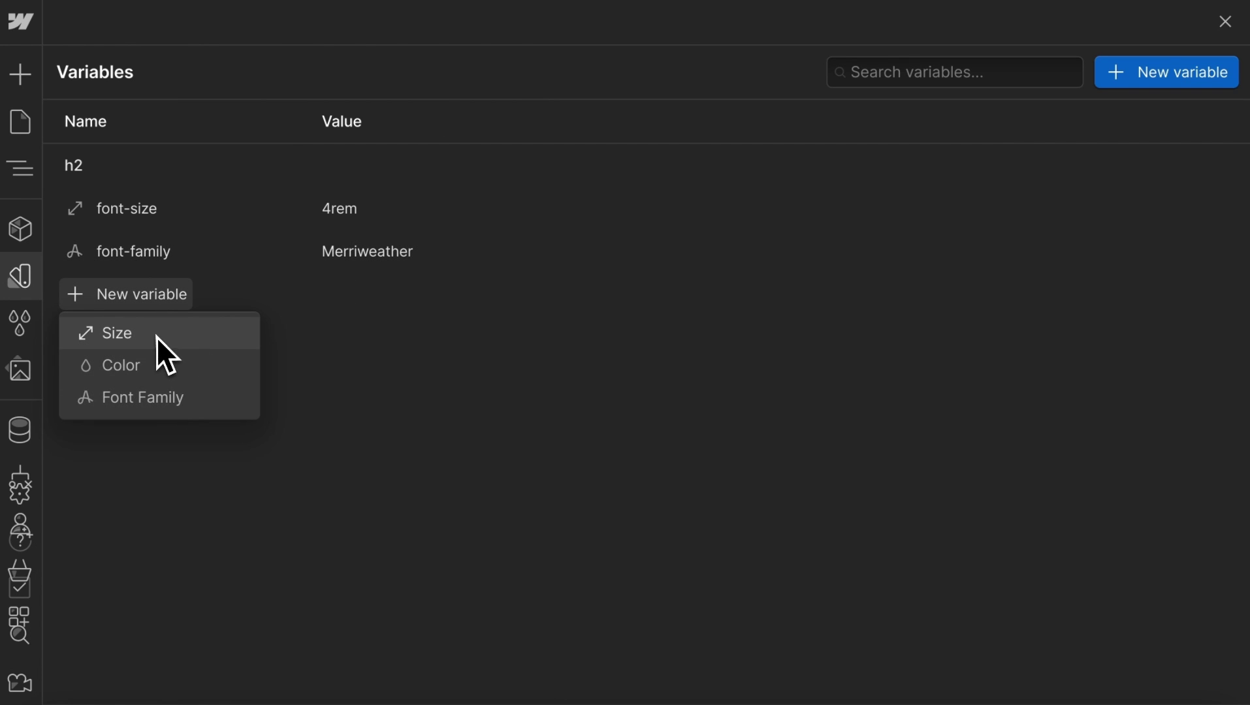
# Step: Add a size variable named h2/font-weight
pyautogui.click(163, 339)
pyautogui.press('Right')
pyautogui.press('BackSpace')
pyautogui.press('BackSpace')
pyautogui.press('BackSpace')
pyautogui.press('BackSpace')
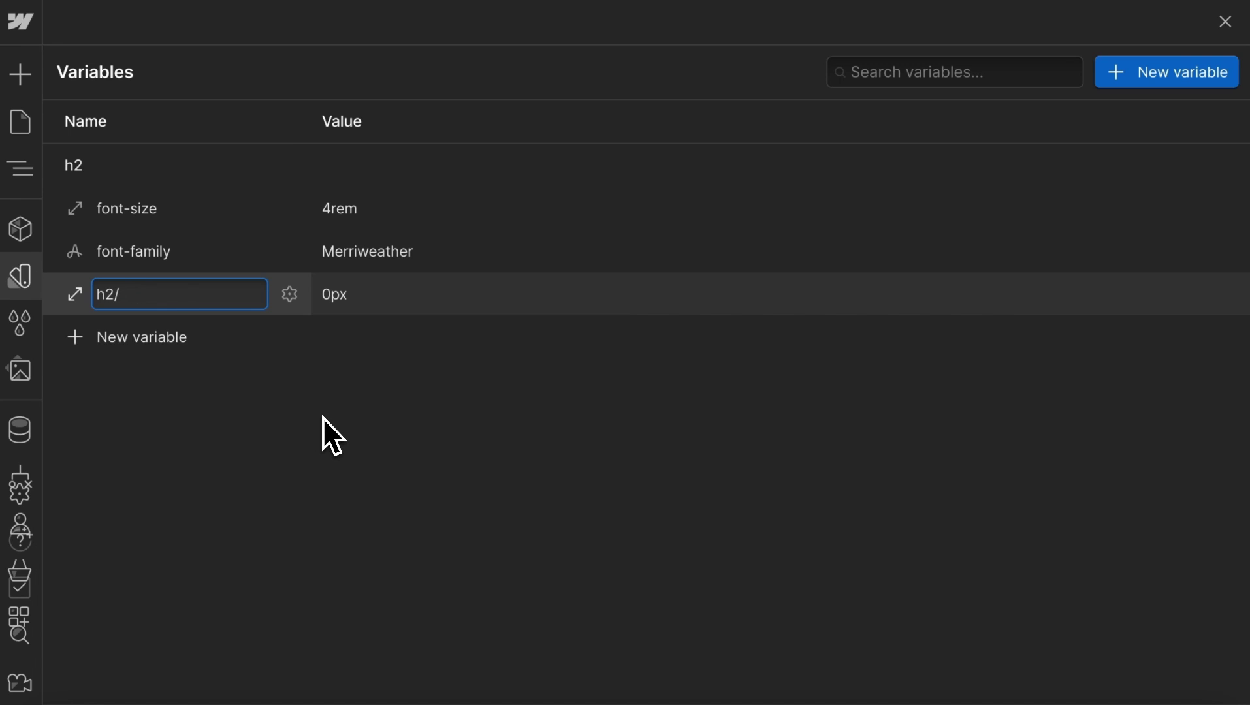
pyautogui.write('font-weight')
pyautogui.press('Return')
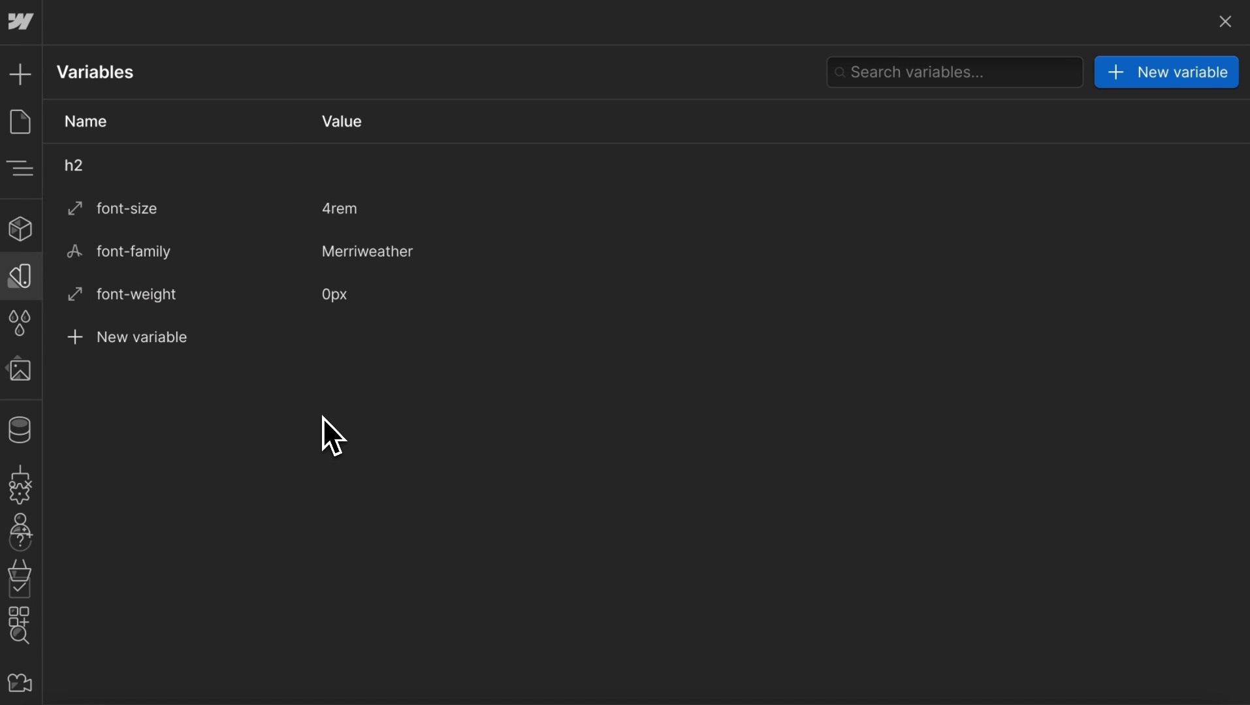
# Step: Add an h2/line-height size variable with value 1.5em
pyautogui.click(183, 337)
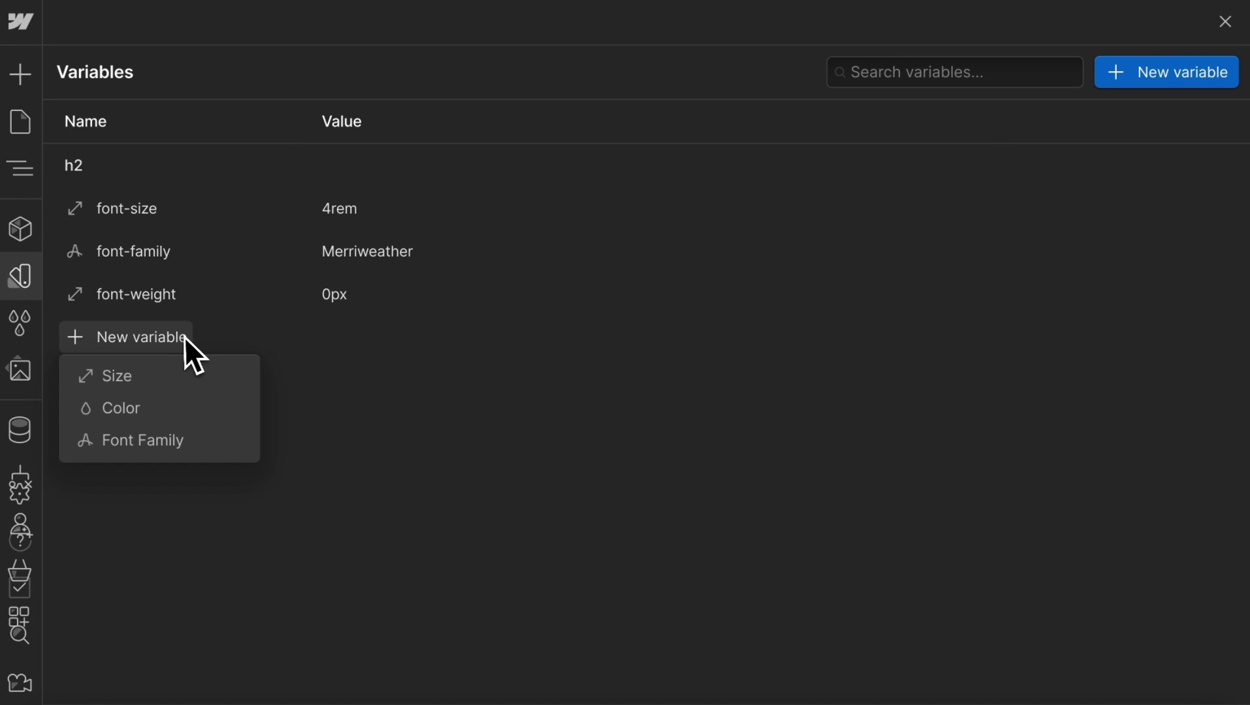
pyautogui.click(171, 374)
pyautogui.press('Right')
pyautogui.press('BackSpace')
pyautogui.press('BackSpace')
pyautogui.press('BackSpace')
pyautogui.press('BackSpace')
pyautogui.write('lin')
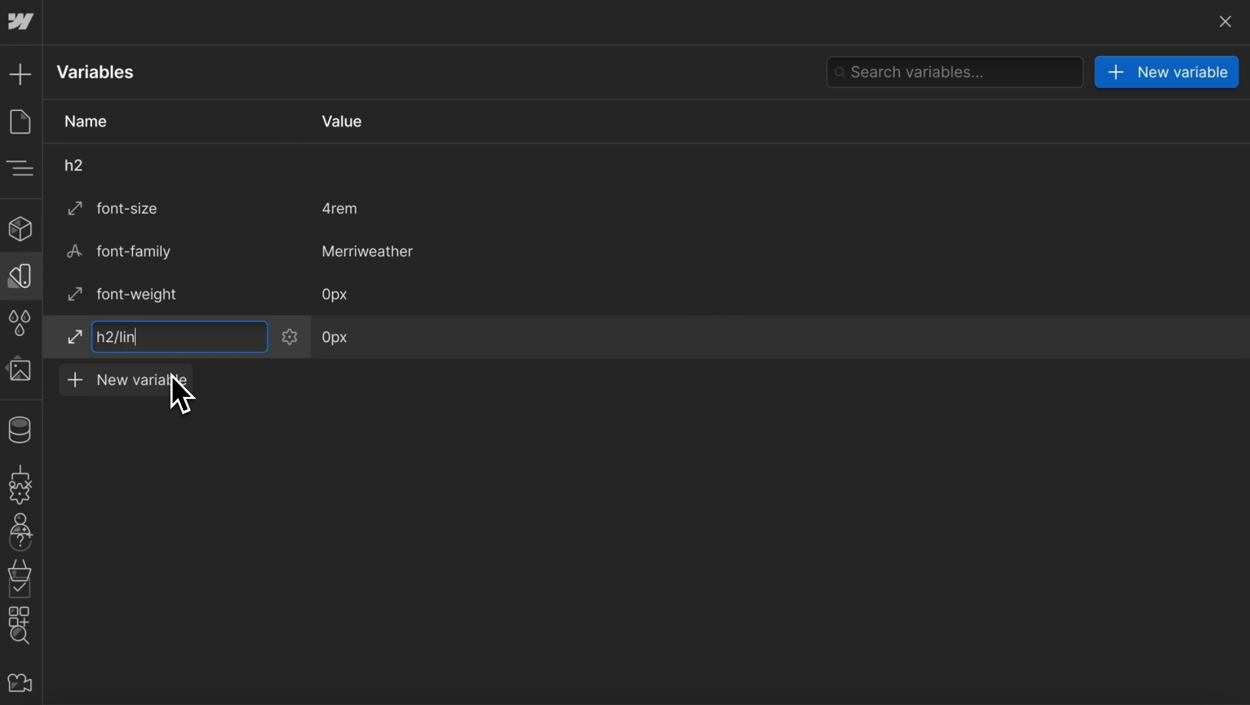
pyautogui.write('e-height')
pyautogui.press('Return')
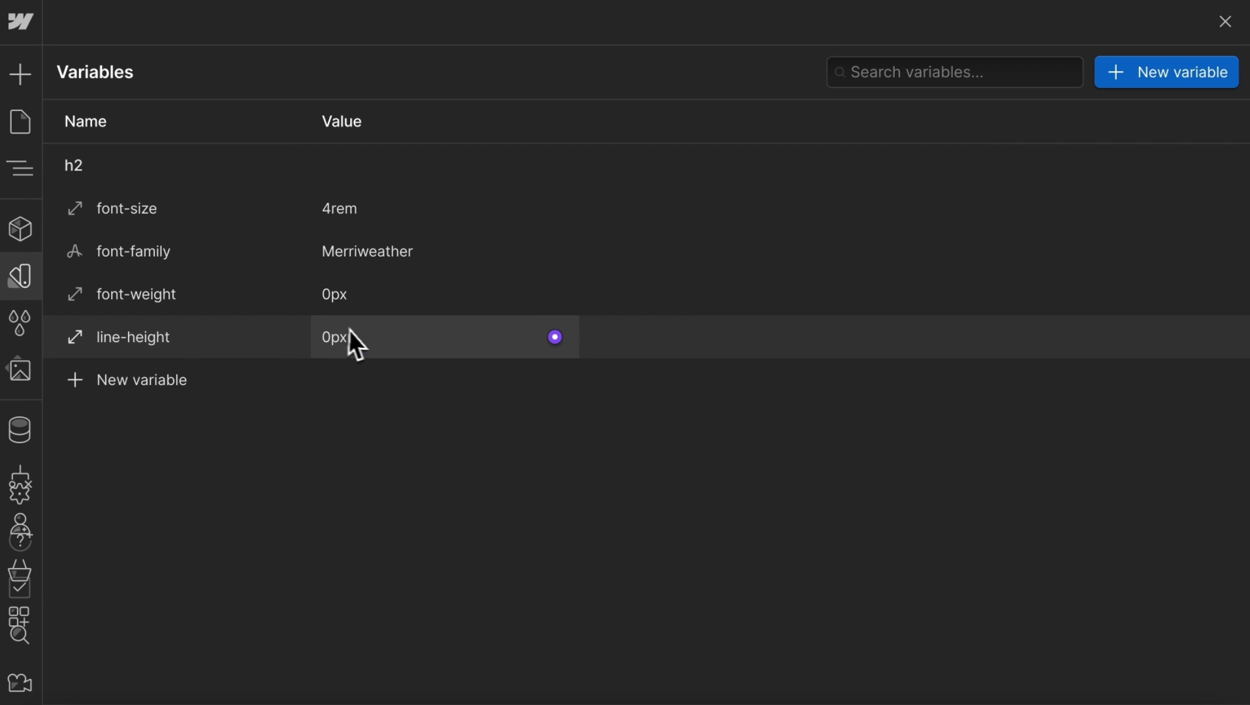
pyautogui.click(347, 332)
pyautogui.write('1.5-')
pyautogui.press('Return')
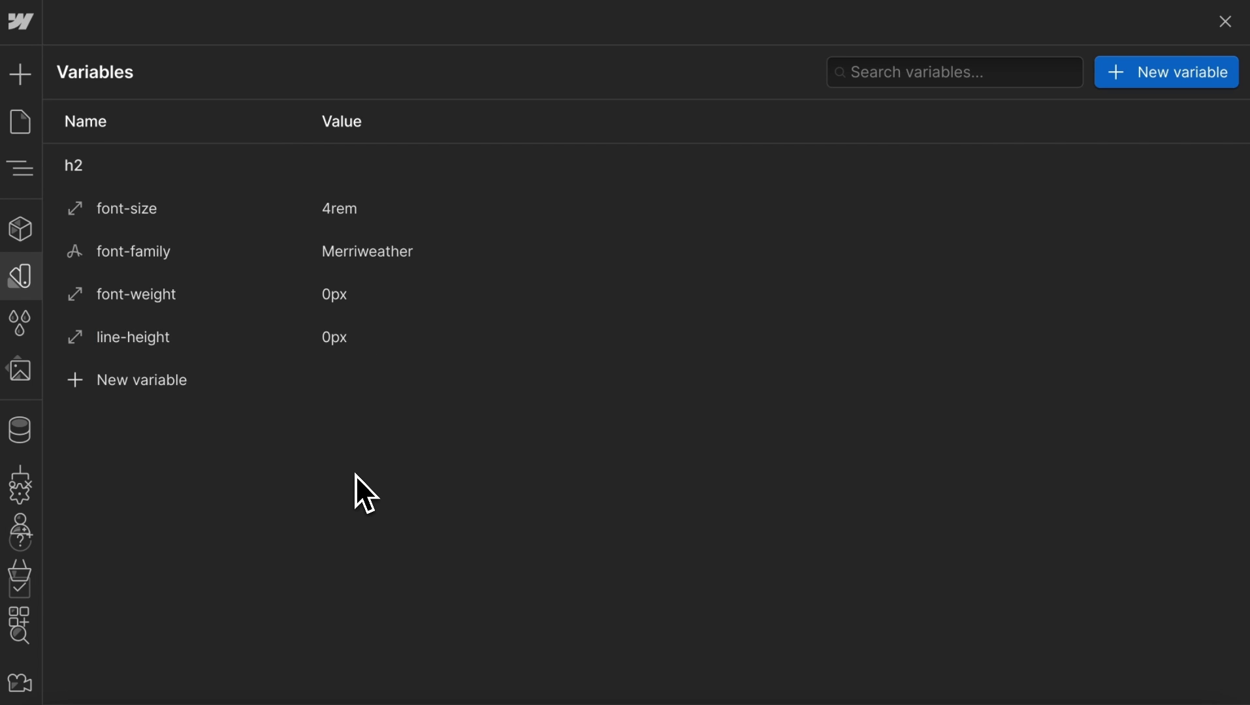
pyautogui.click(368, 356)
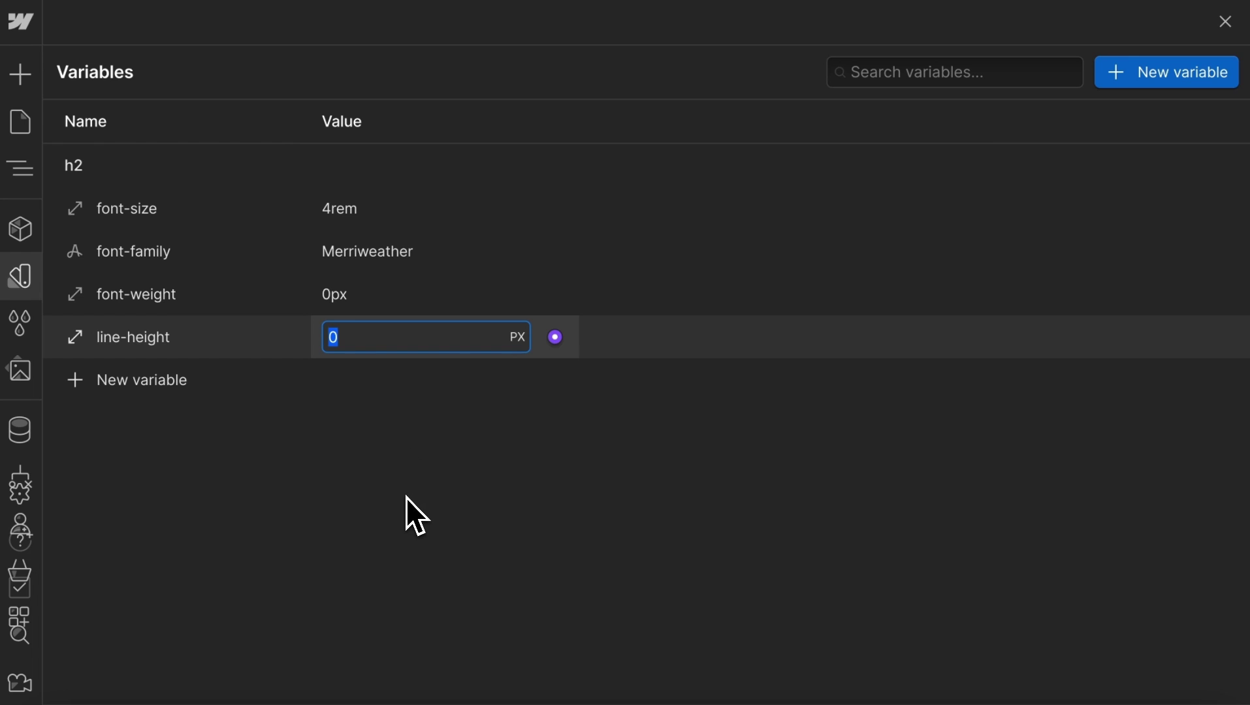
pyautogui.write('1.5em')
pyautogui.press('Return')
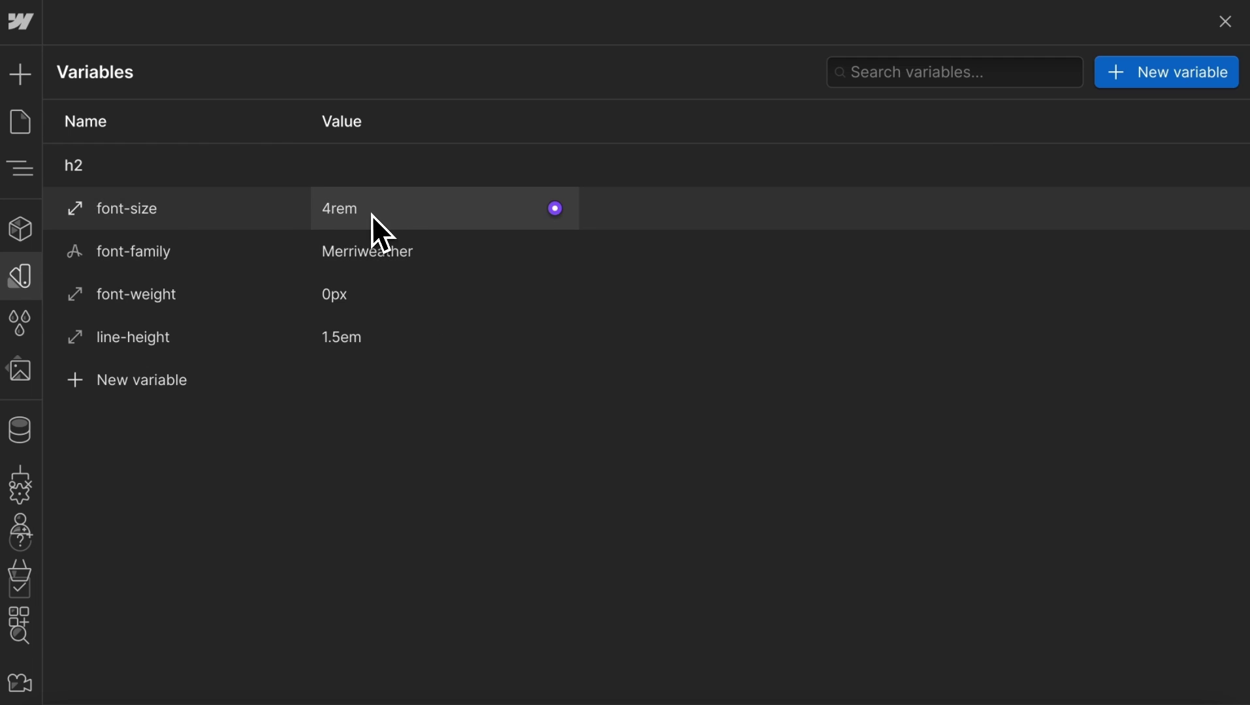
# Step: Add an h2/letter-spacing size variable with value -0.03em
pyautogui.click(154, 386)
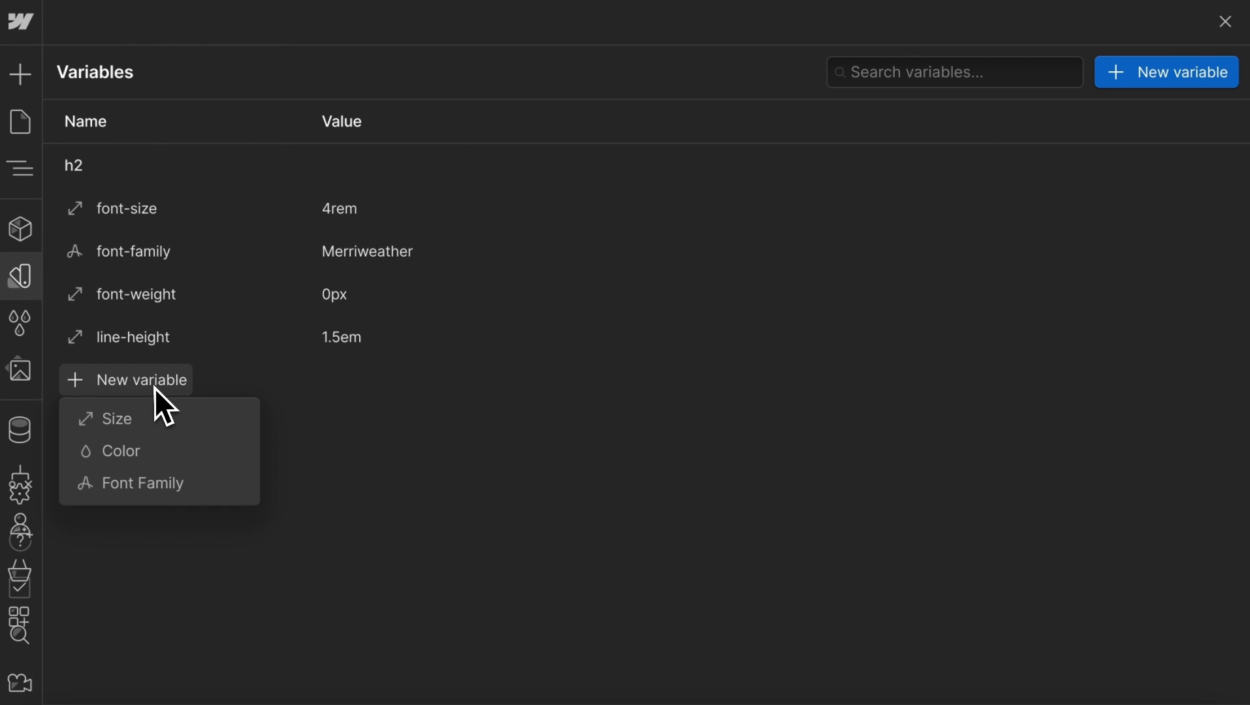
pyautogui.click(173, 418)
pyautogui.press('Right')
pyautogui.press('BackSpace')
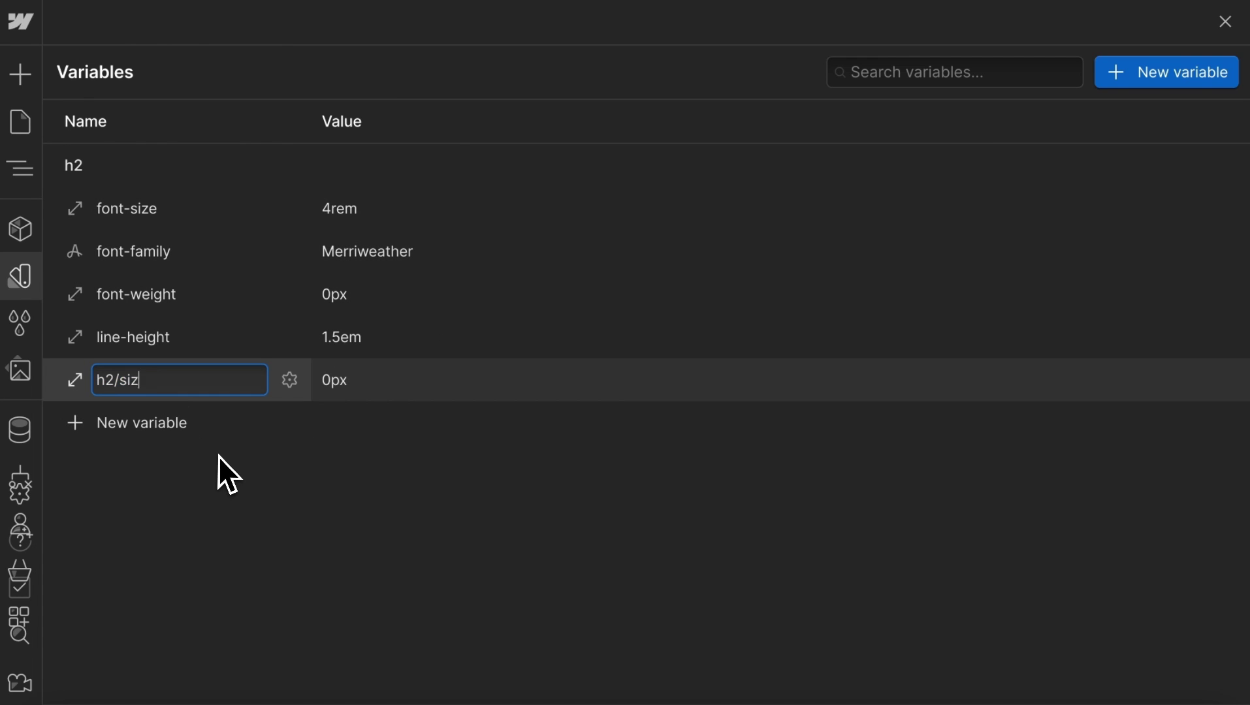
pyautogui.press('BackSpace')
pyautogui.press('BackSpace')
pyautogui.press('BackSpace')
pyautogui.write('letter-spacing')
pyautogui.press('Tab')
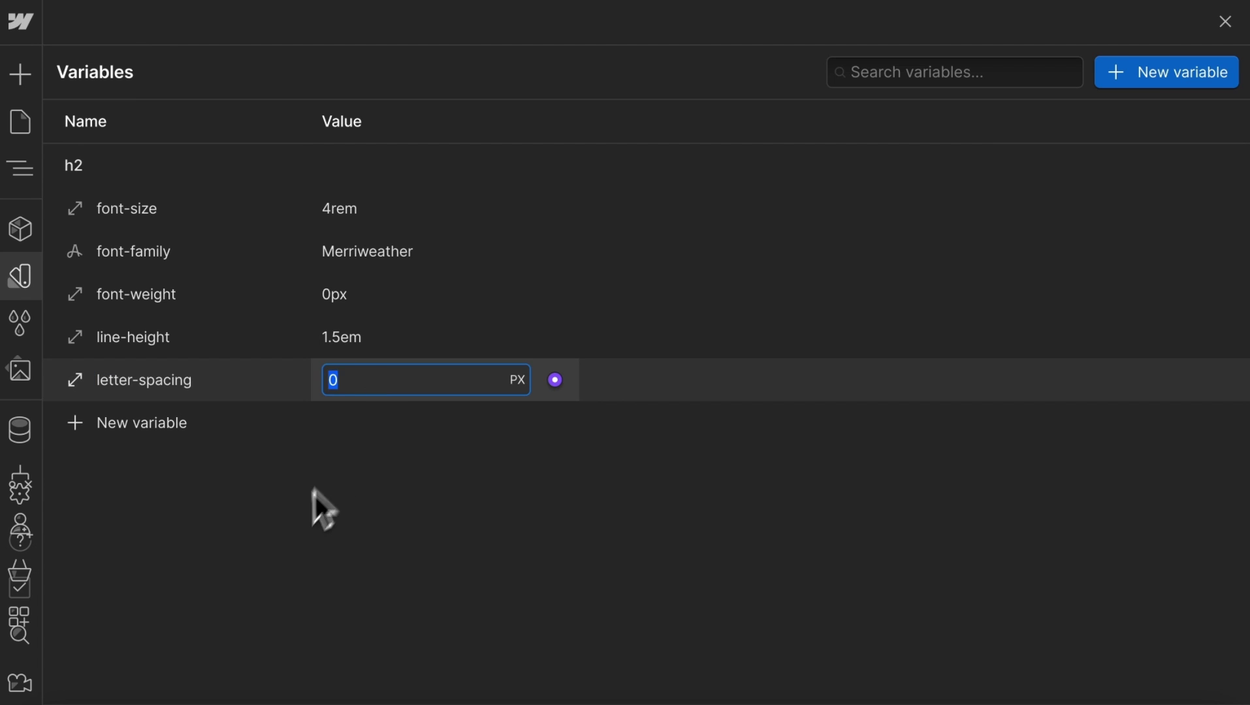
pyautogui.write('-0.03em')
pyautogui.press('Return')
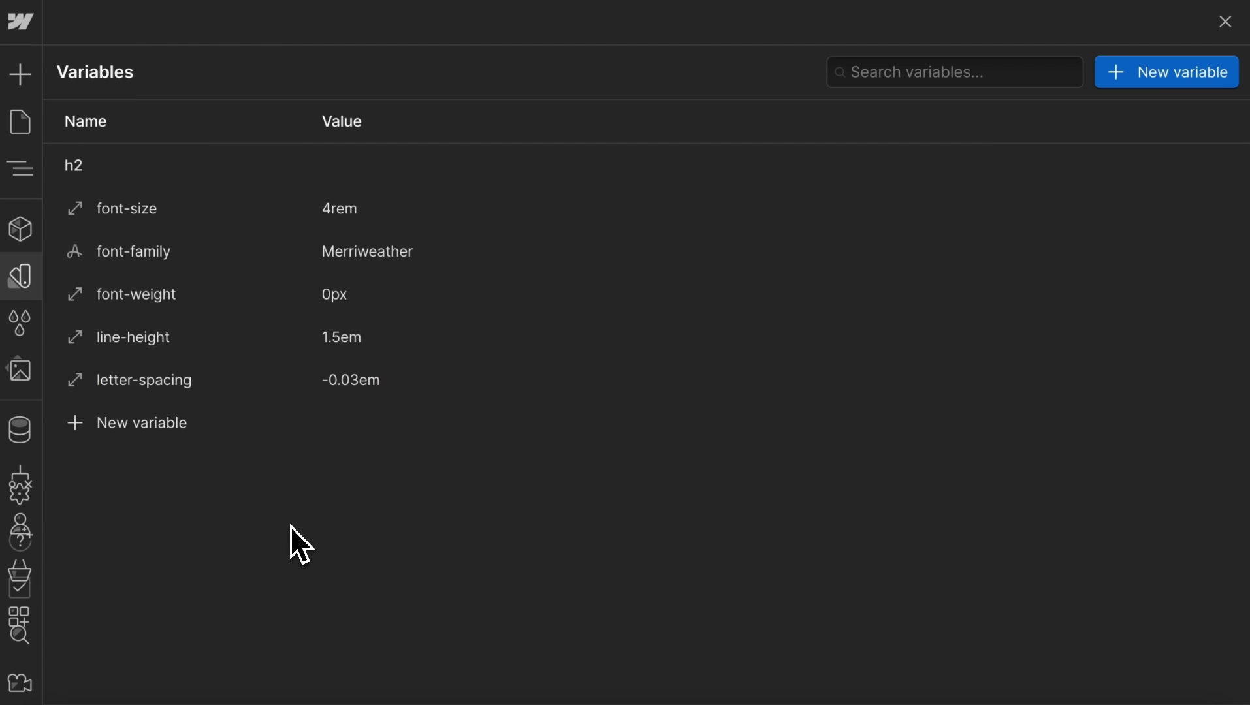
# Step: Add another size variable named h2/text-transform
pyautogui.click(141, 424)
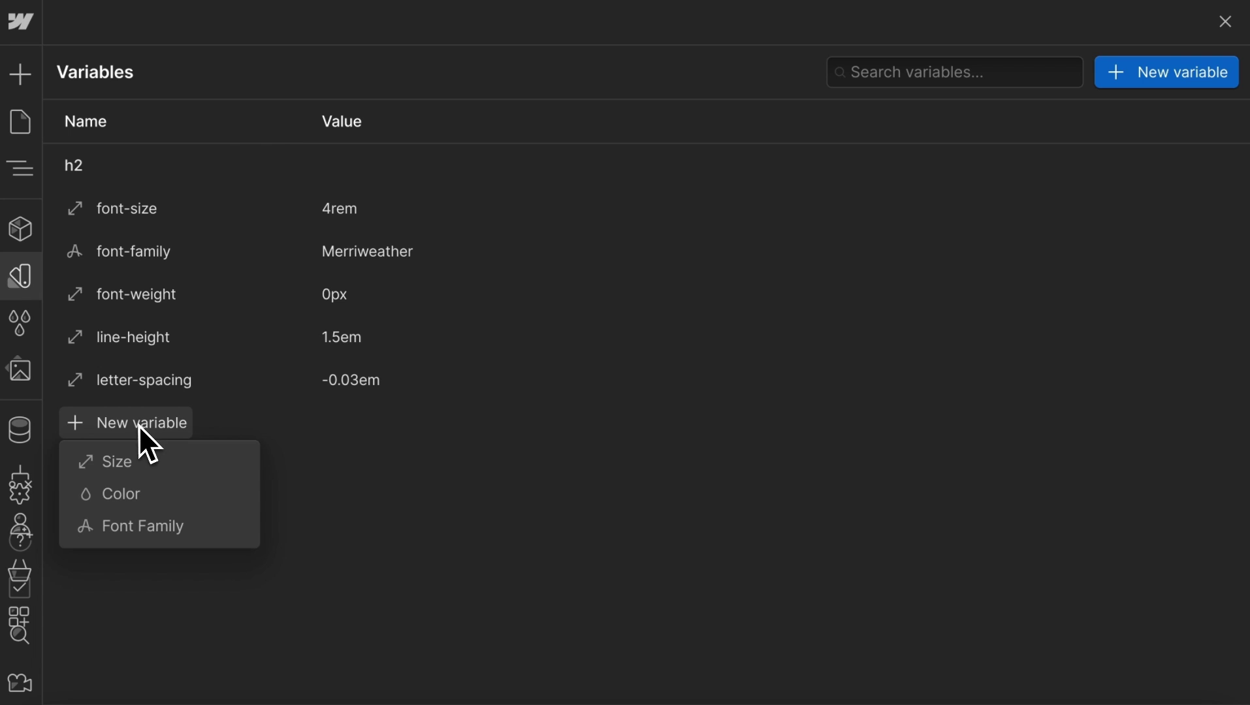
pyautogui.click(161, 461)
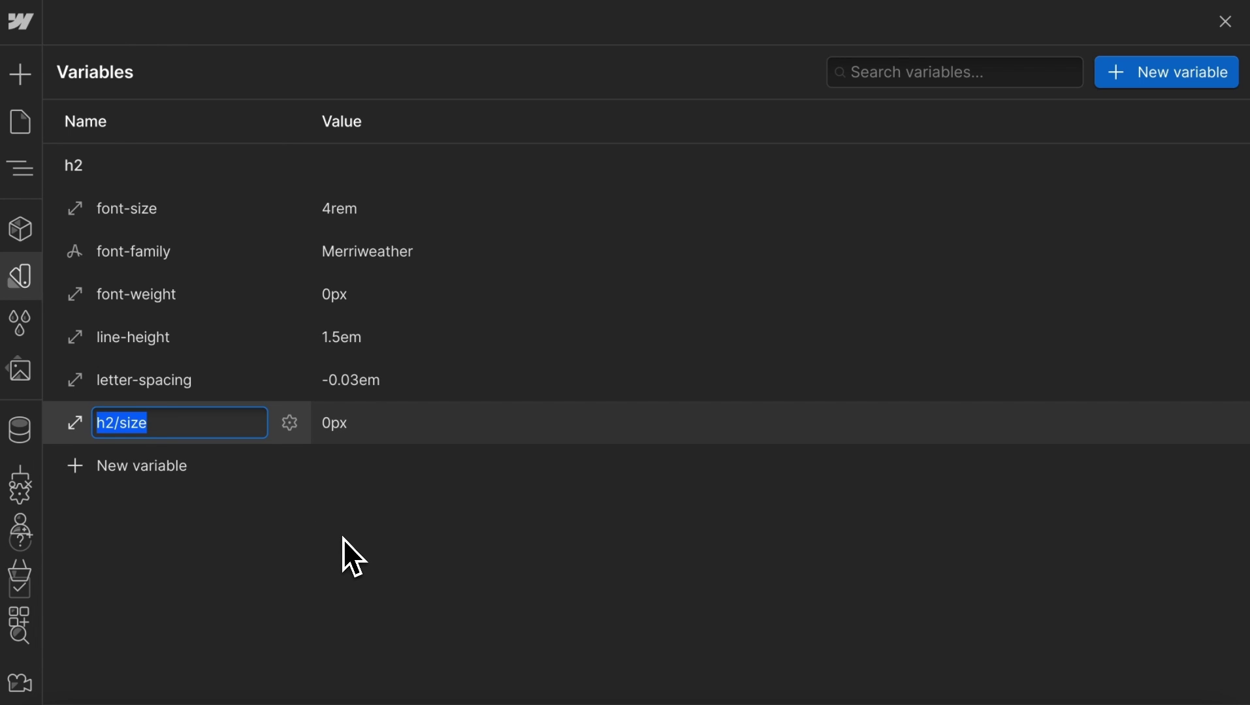
pyautogui.press('End')
pyautogui.press('BackSpace')
pyautogui.press('BackSpace')
pyautogui.press('BackSpace')
pyautogui.press('BackSpace')
pyautogui.write('text-')
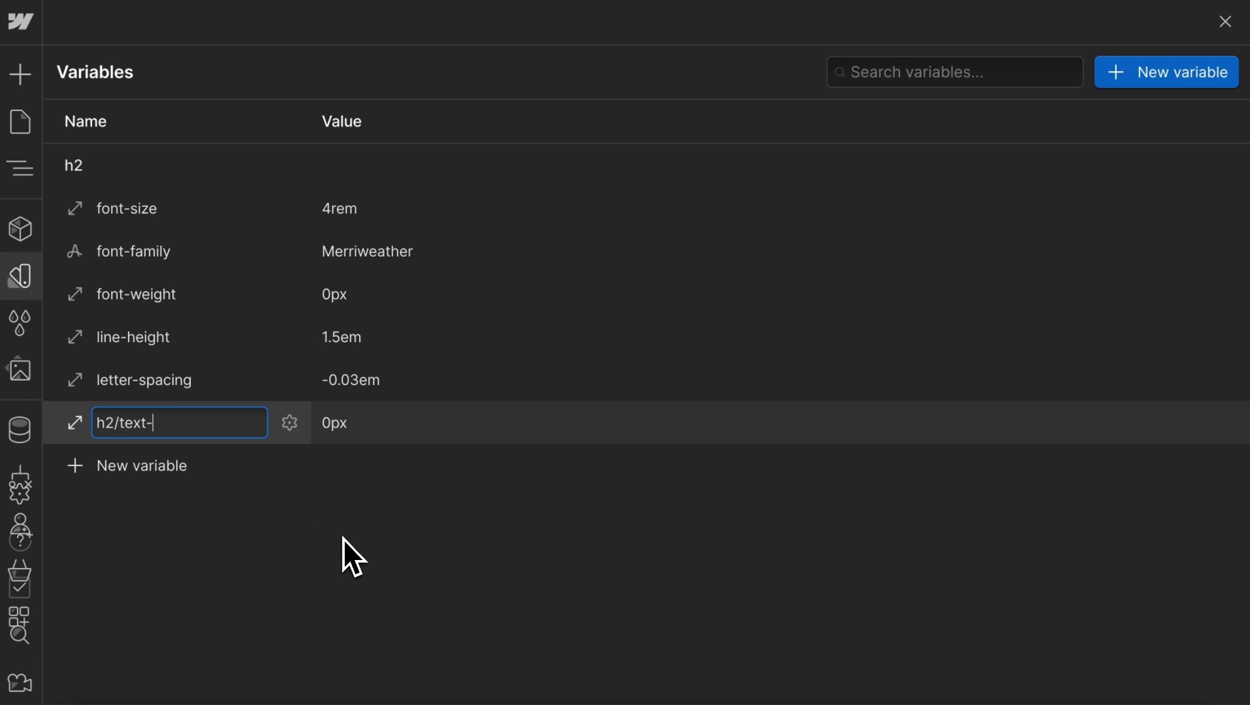
pyautogui.write('transform')
pyautogui.press('Return')
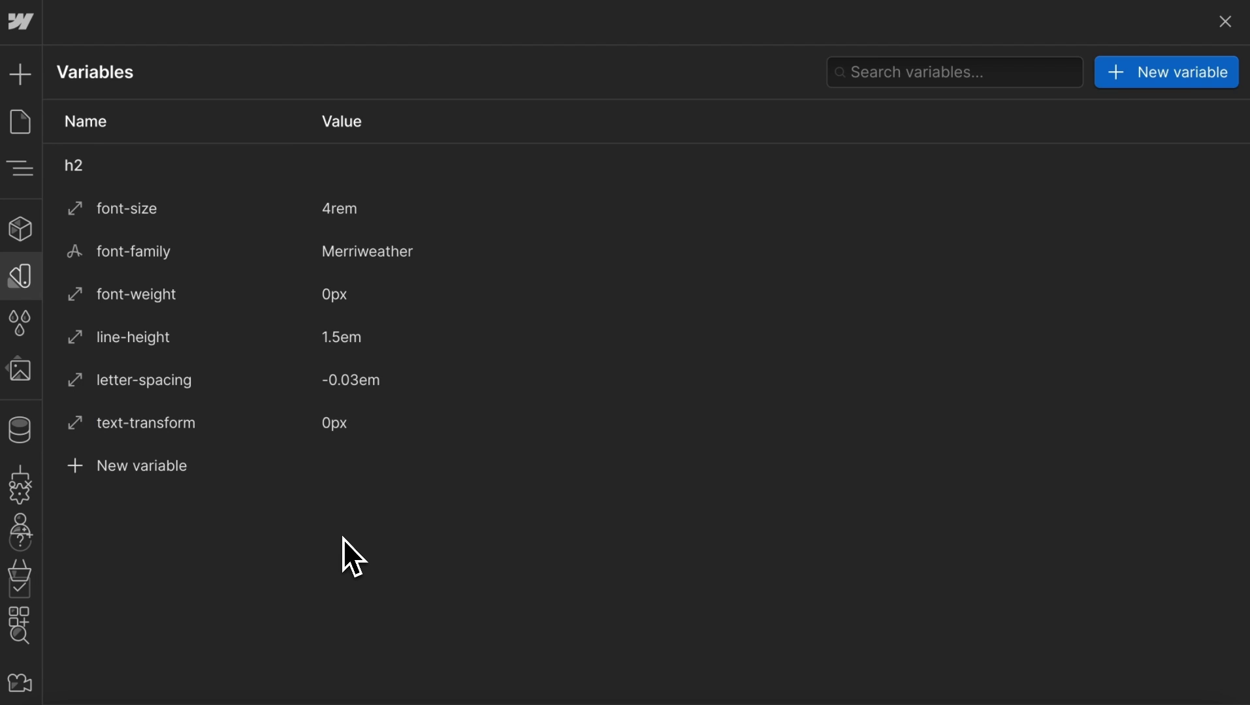
# Step: Create a top-level size variable with a pasted name, forming the text-transform group
pyautogui.click(1149, 78)
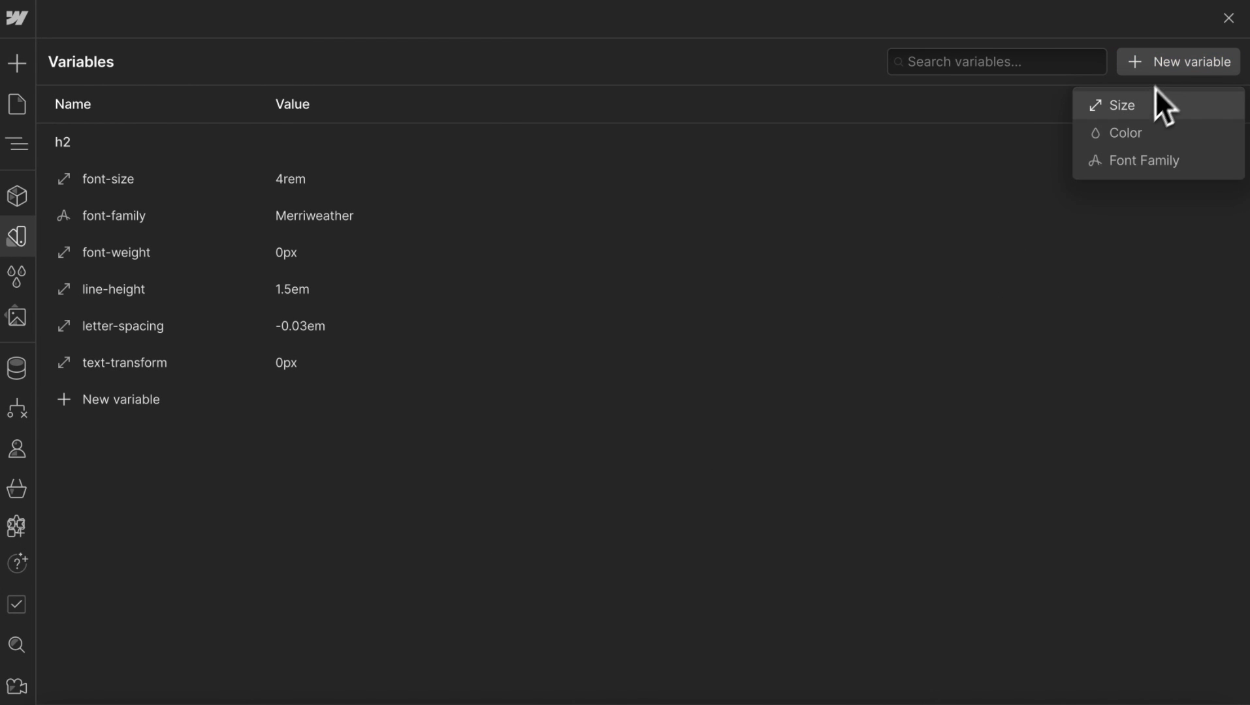
pyautogui.click(1139, 111)
pyautogui.write('text-transform/none')
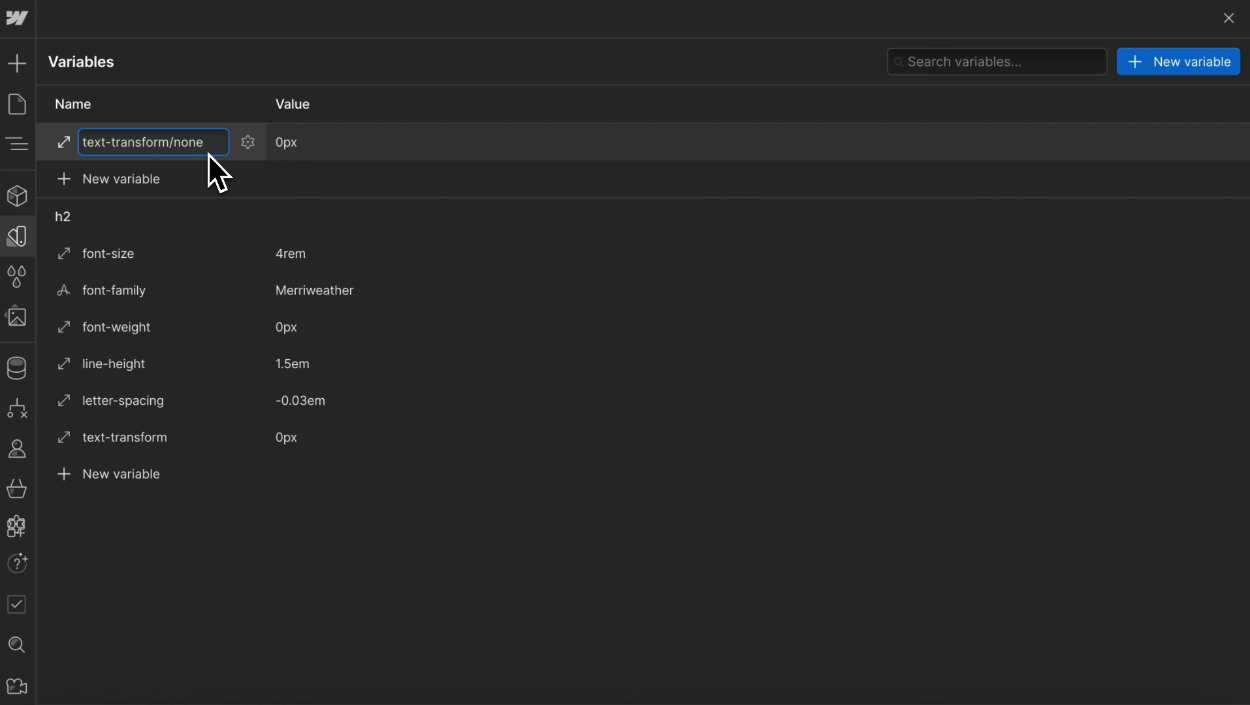
pyautogui.press('Return')
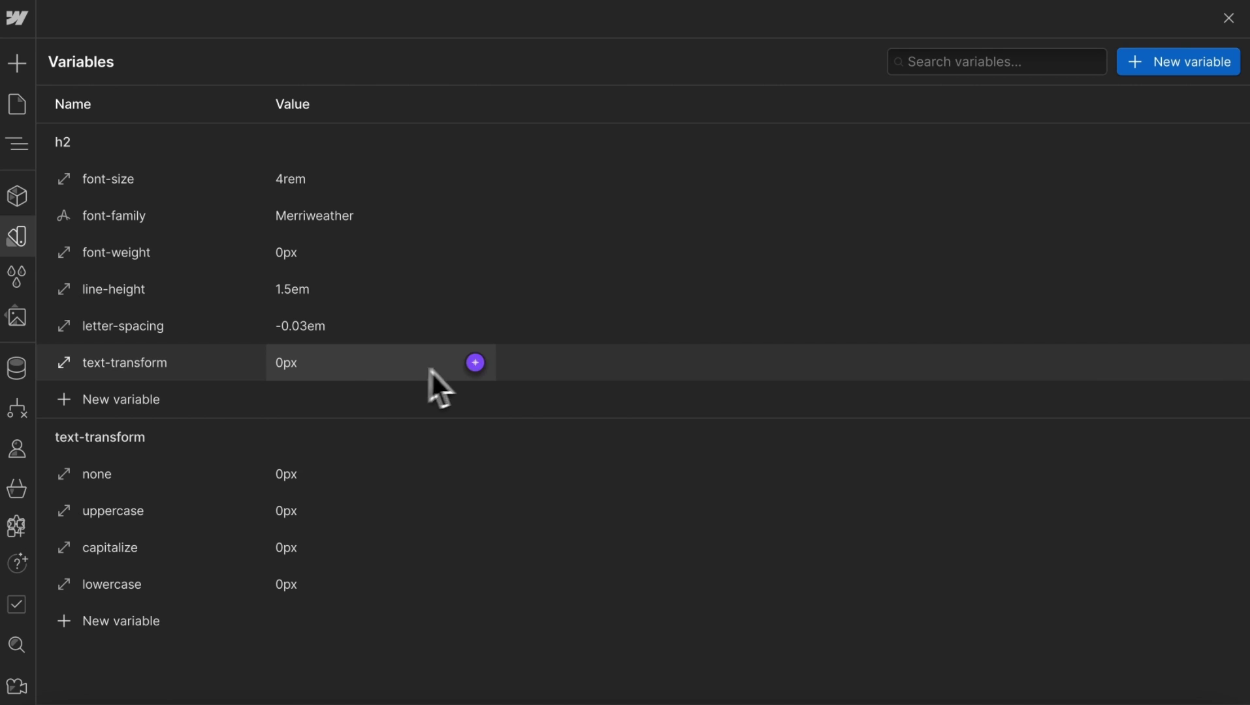
# Step: Bind h2's text-transform to the uppercase variable
pyautogui.click(474, 367)
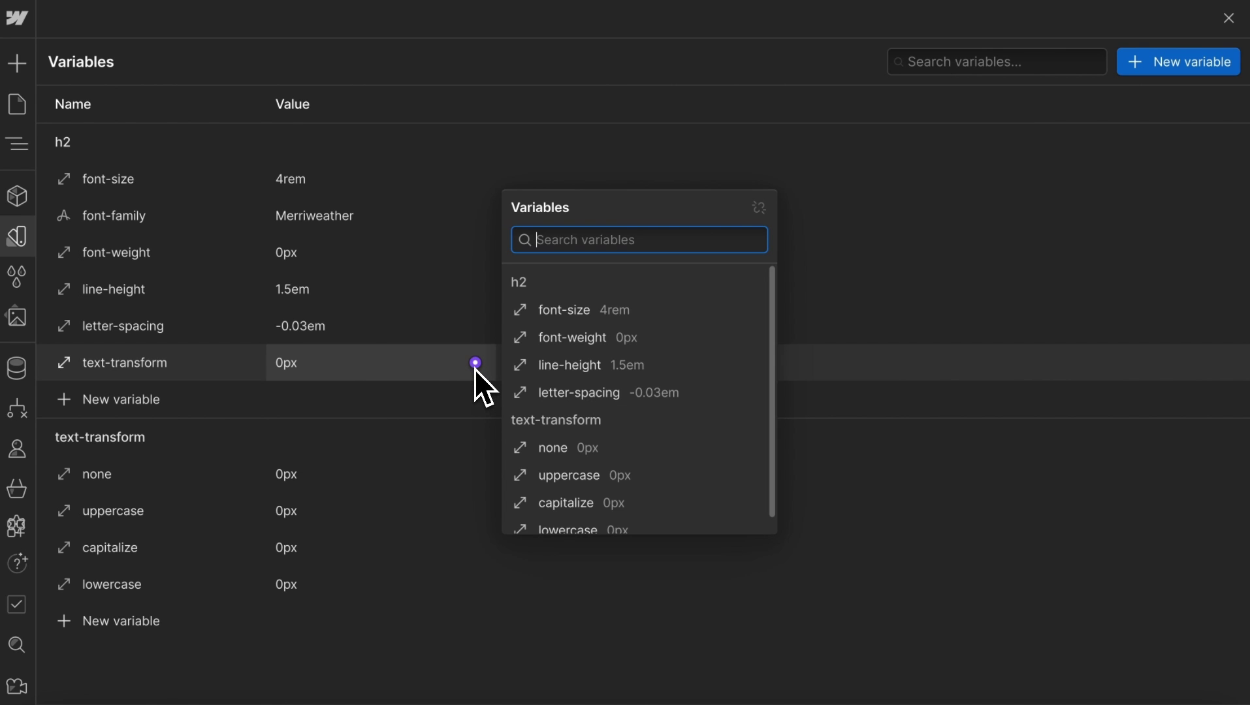
pyautogui.click(631, 472)
pyautogui.click(1189, 69)
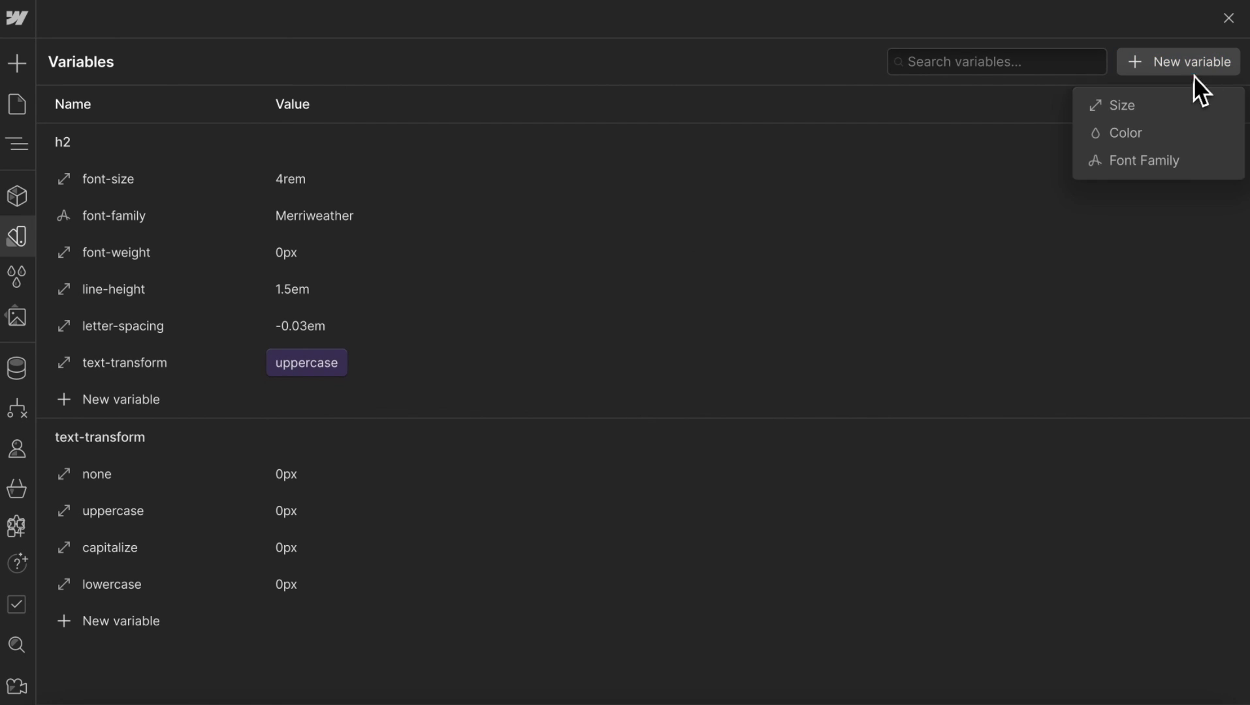
# Step: Create the font-weight variable group starting with font-weight/100
pyautogui.click(1154, 109)
pyautogui.write('font-weight/100')
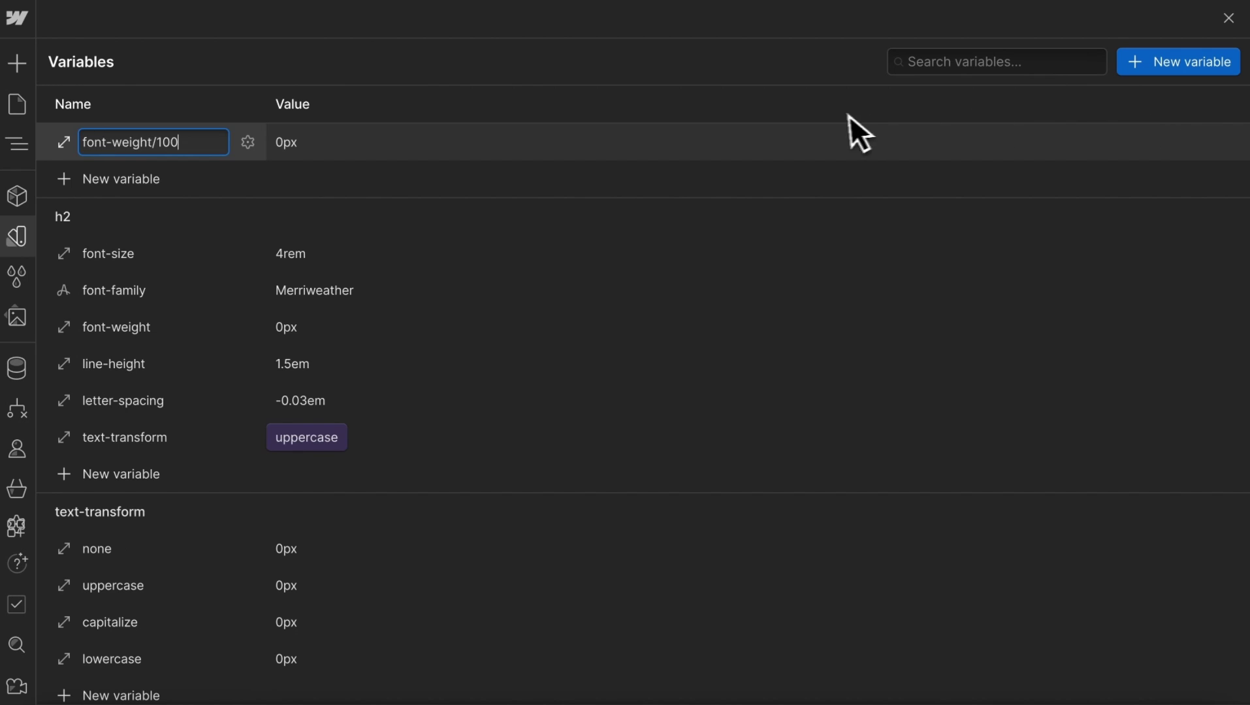
pyautogui.press('Return')
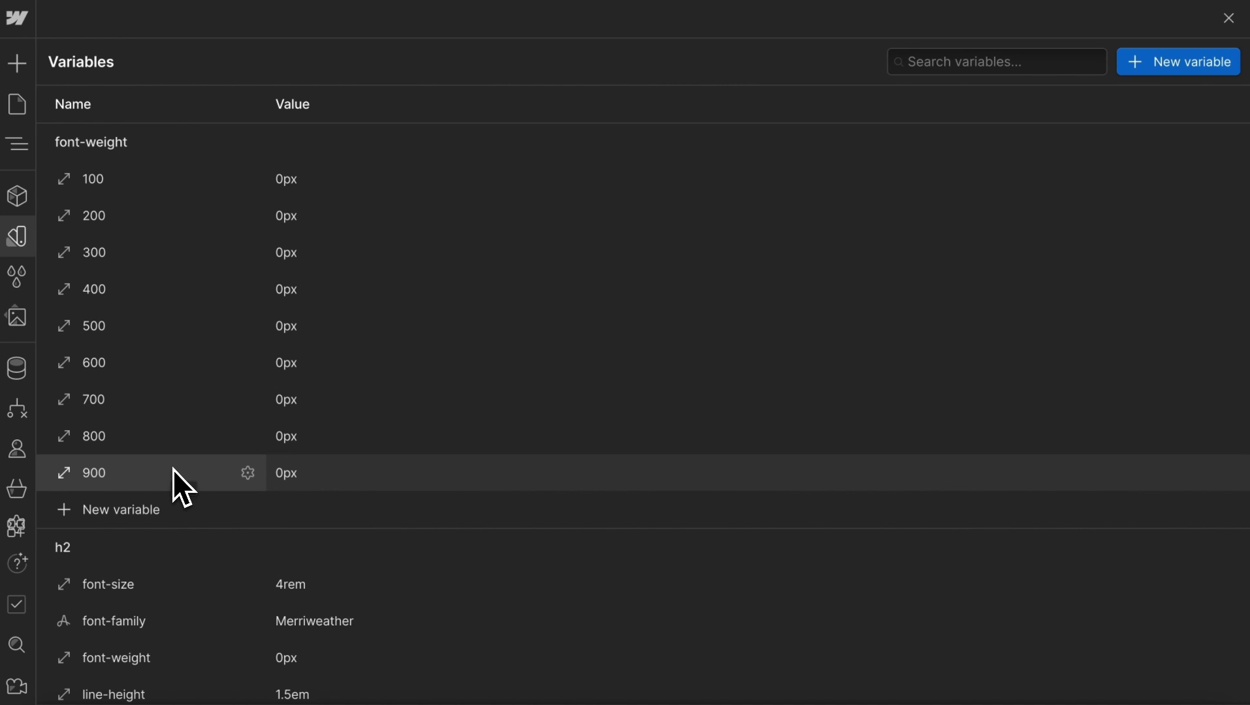
pyautogui.scroll(-3, 151, 299)
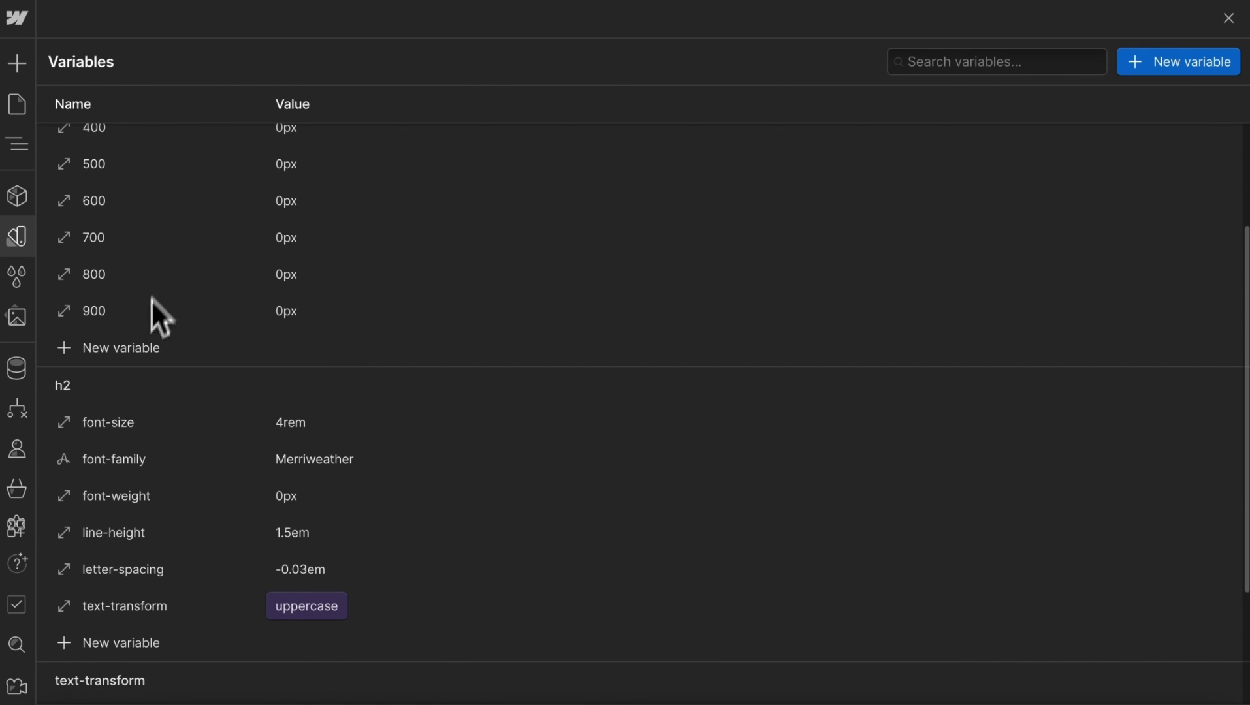
pyautogui.scroll(-1, 274, 421)
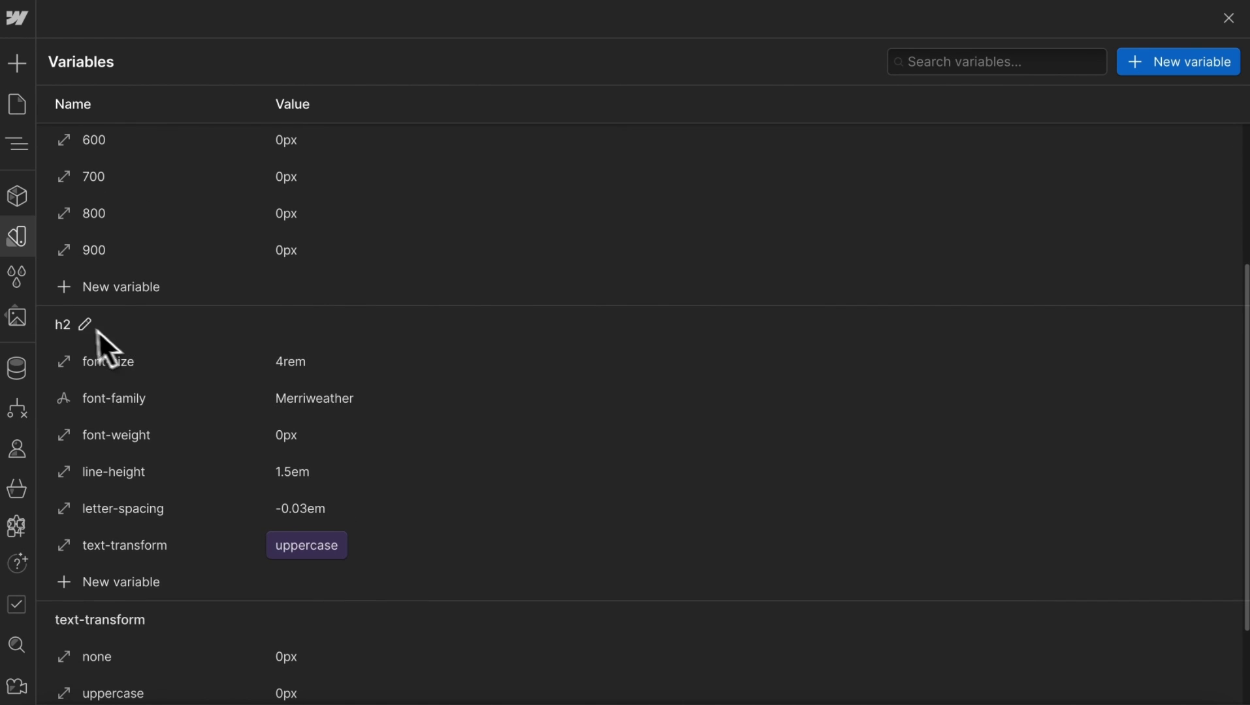
# Step: Rename the h2 variable group to .h2 by prefixing a dot
pyautogui.click(86, 327)
pyautogui.press('Left')
pyautogui.write('.')
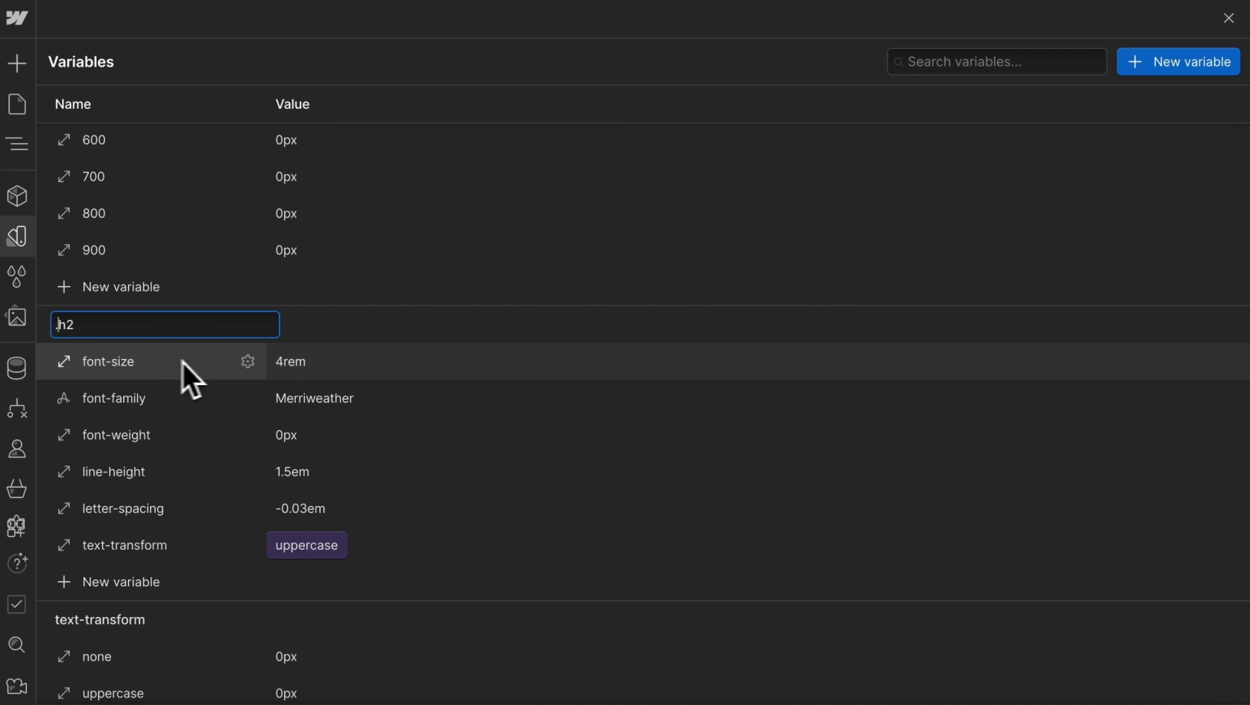
pyautogui.press('Return')
pyautogui.scroll(4, 371, 323)
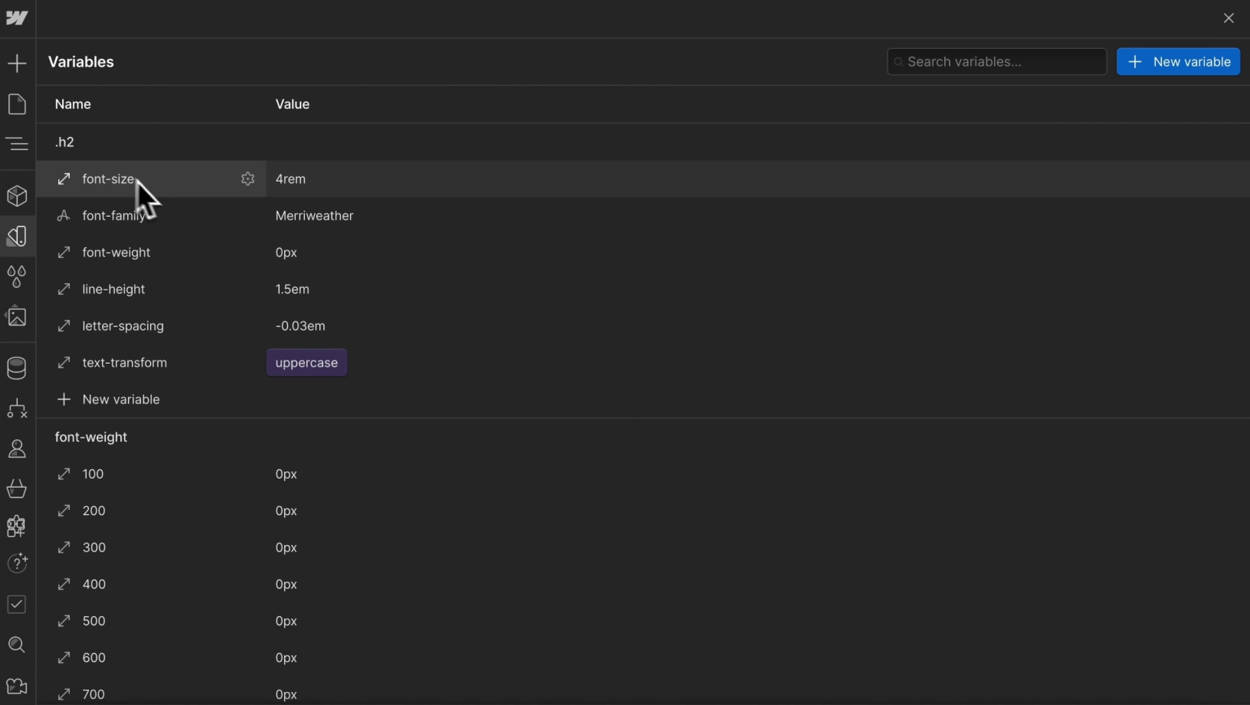
pyautogui.click(247, 180)
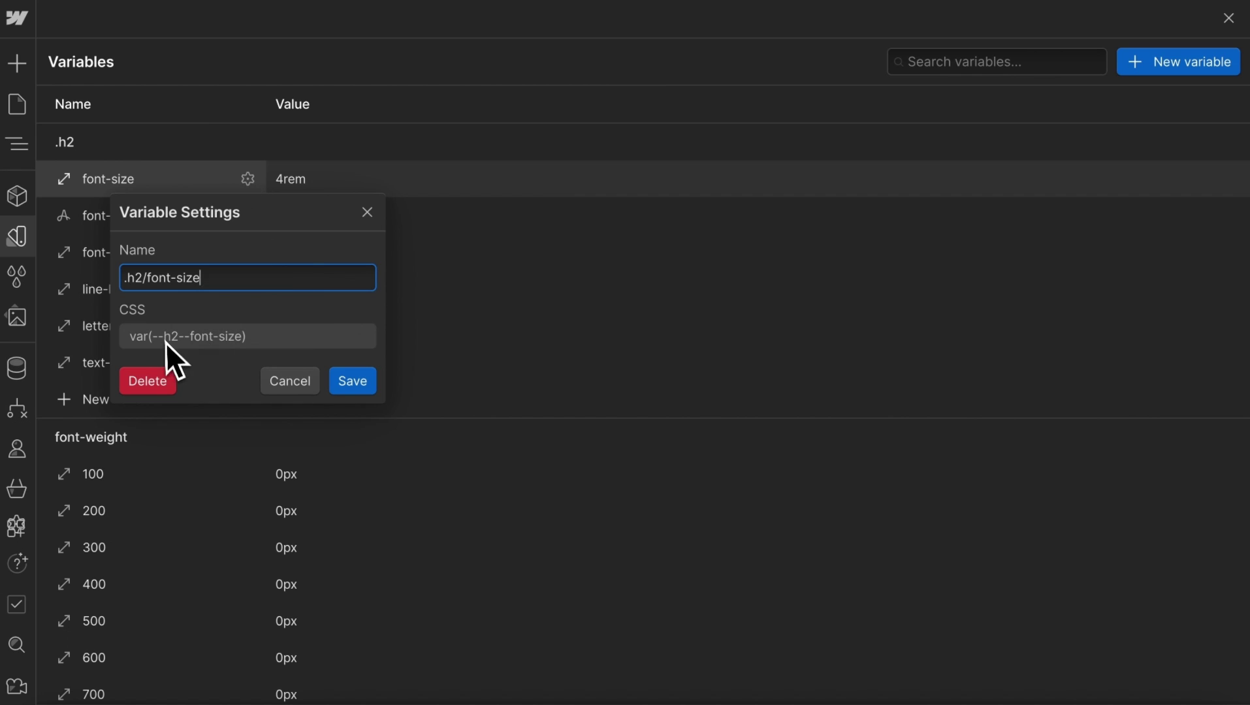
# Step: Bind the .h2 font-weight to the 600 font-weight variable
pyautogui.click(368, 213)
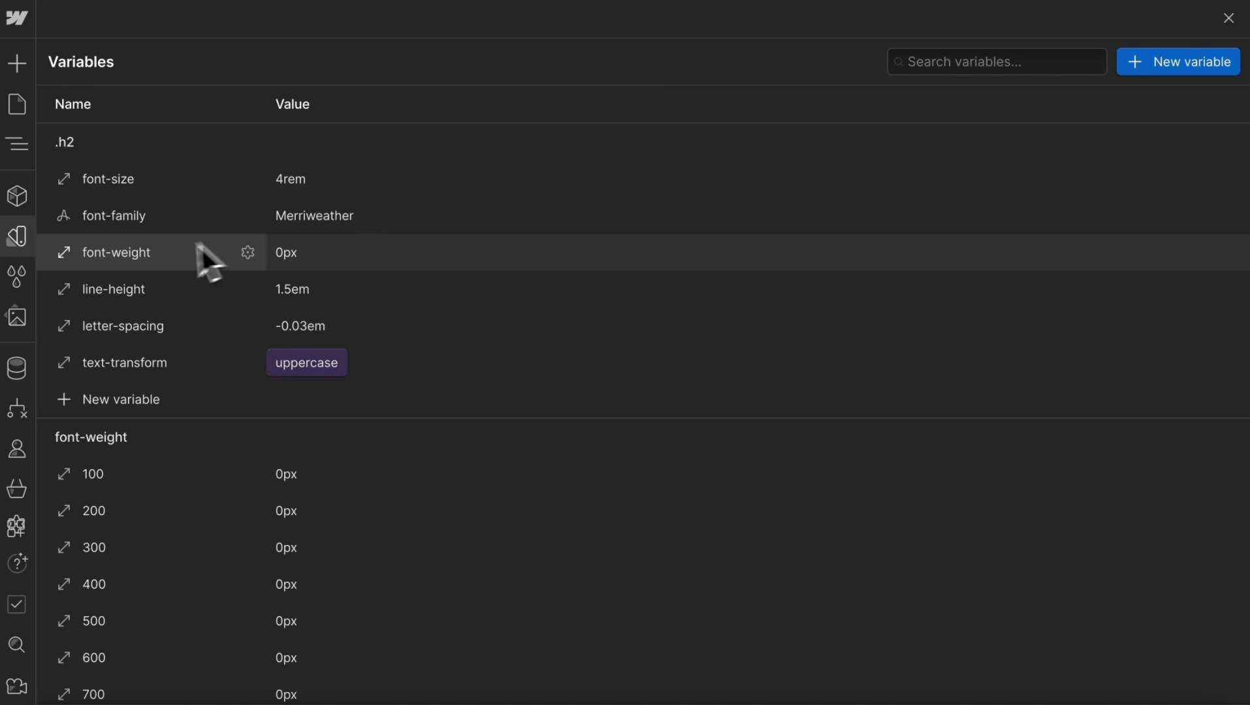
pyautogui.click(477, 256)
pyautogui.scroll(-3, 439, 440)
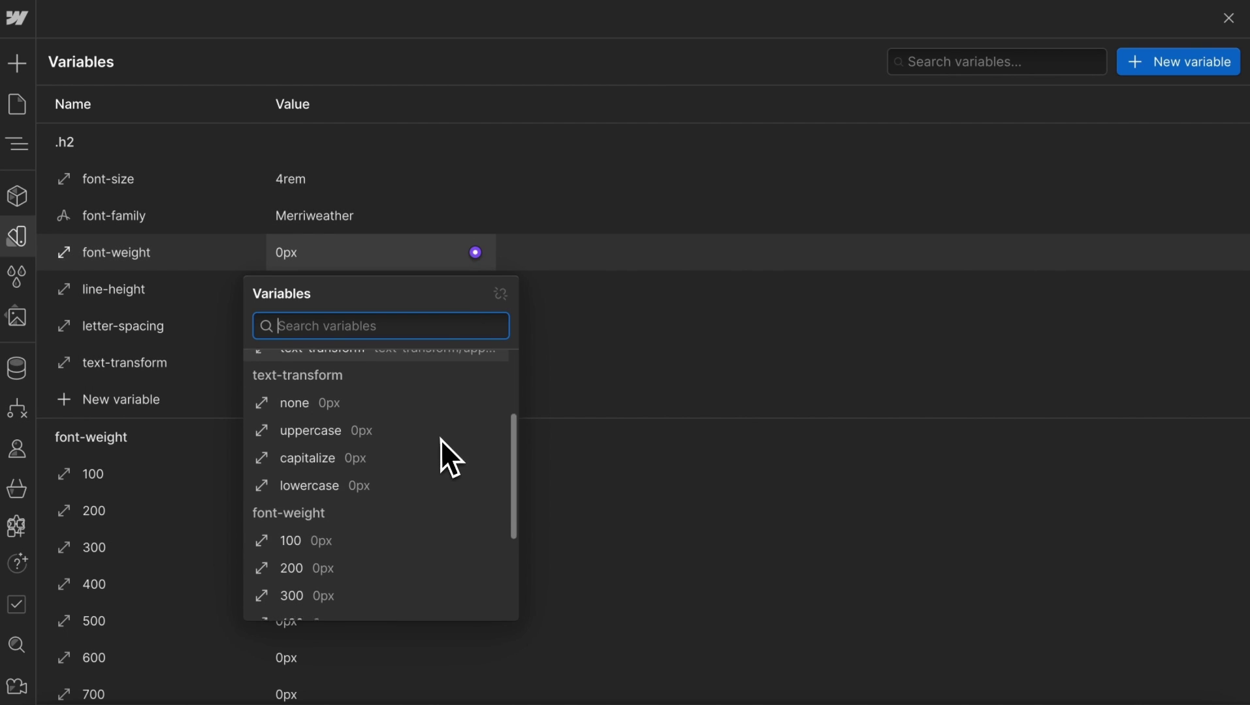
pyautogui.scroll(-2, 440, 440)
pyautogui.click(397, 489)
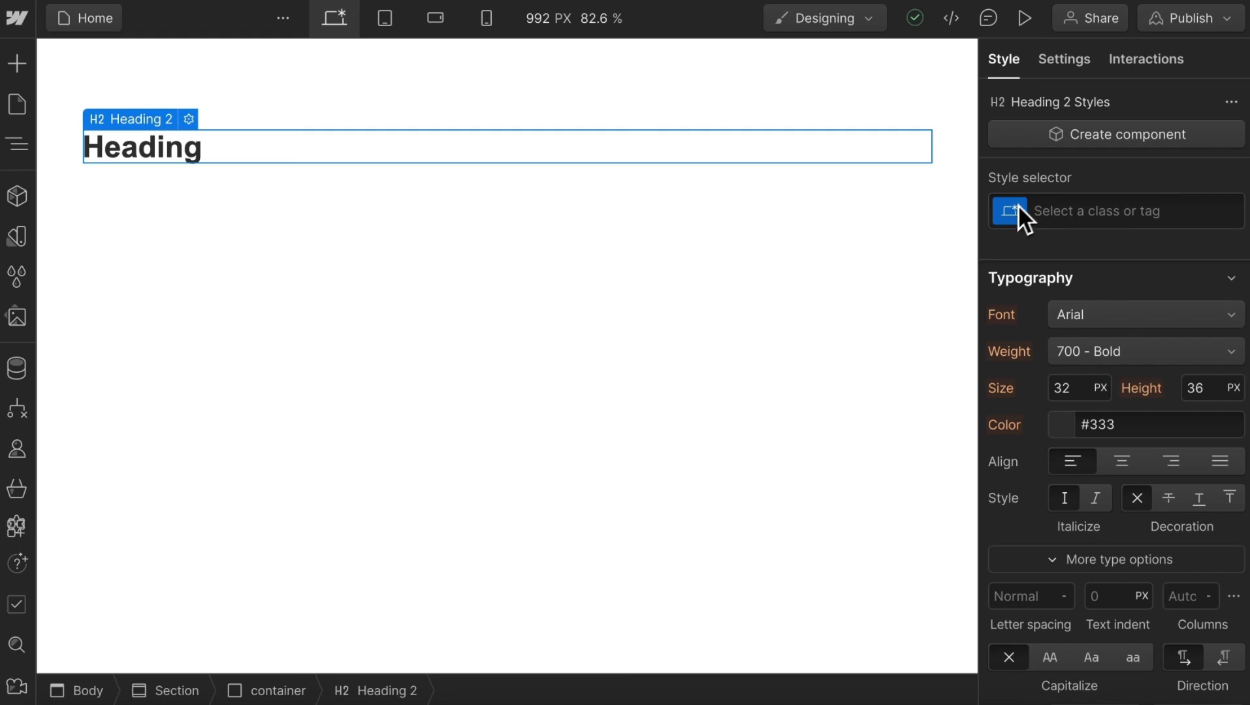
# Step: Style All H2 Headings, binding font, size and line height to the .h2 variables
pyautogui.click(1020, 215)
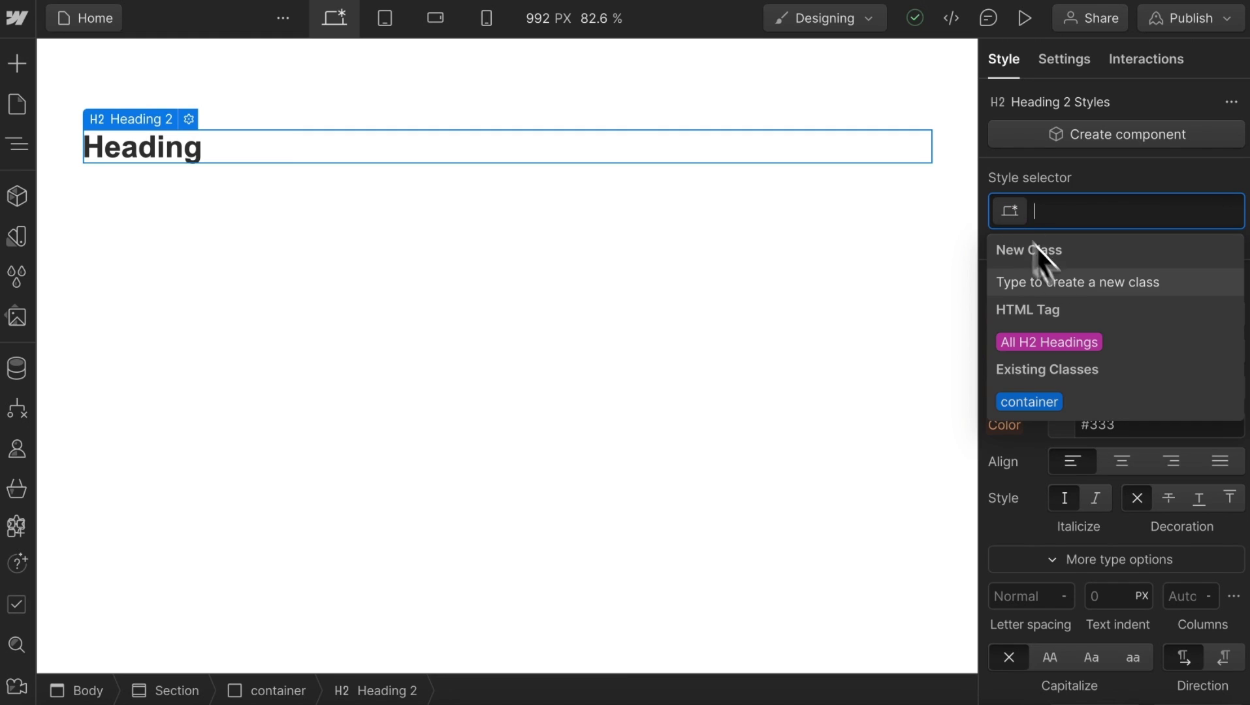
pyautogui.click(1104, 336)
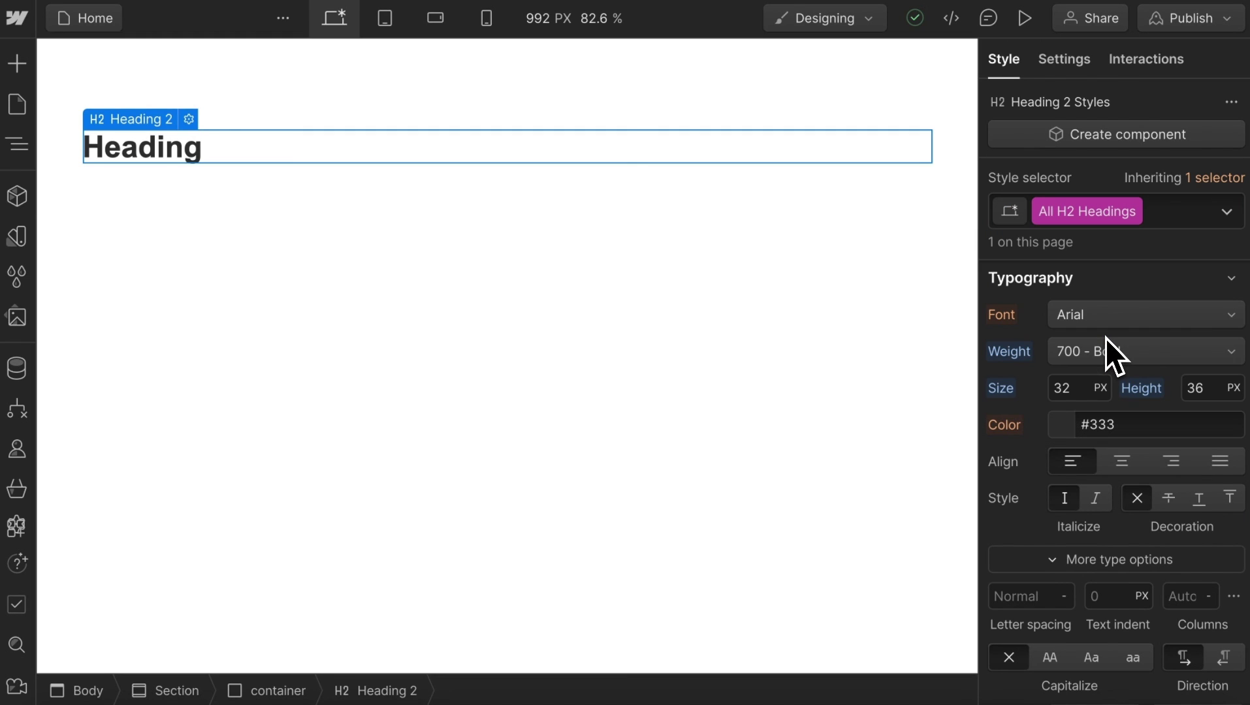
pyautogui.click(1049, 303)
pyautogui.click(1055, 461)
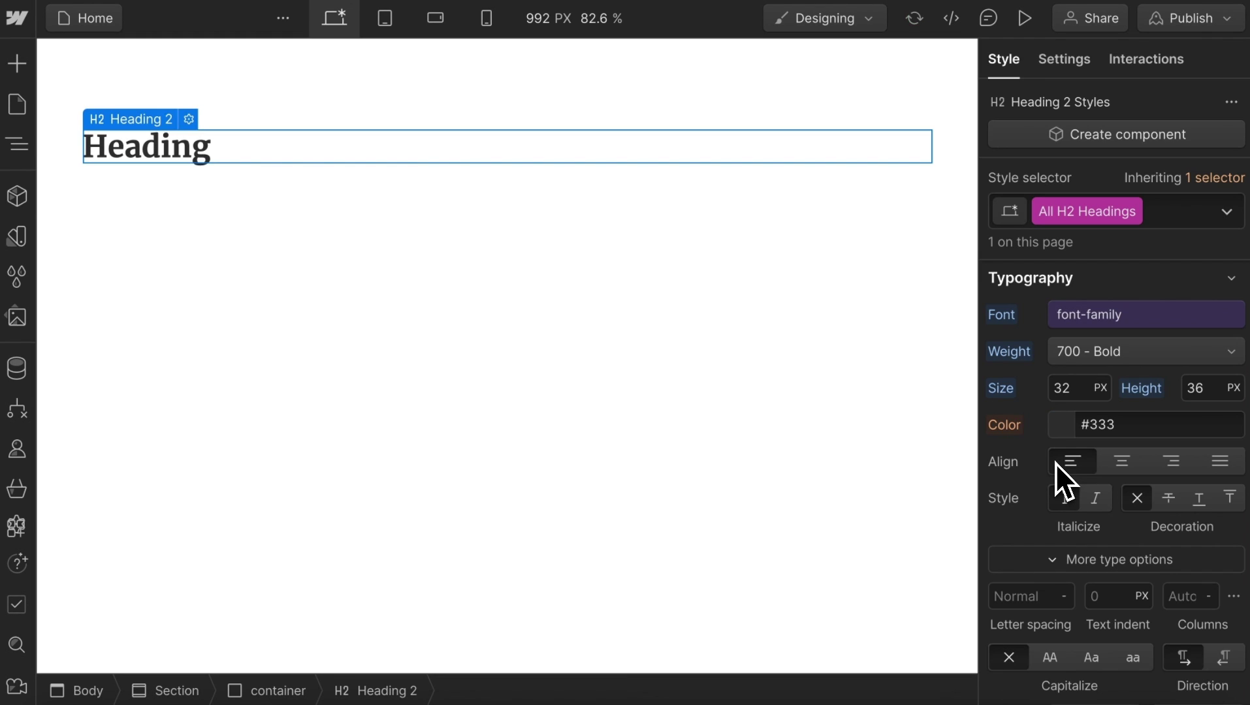
pyautogui.click(1049, 380)
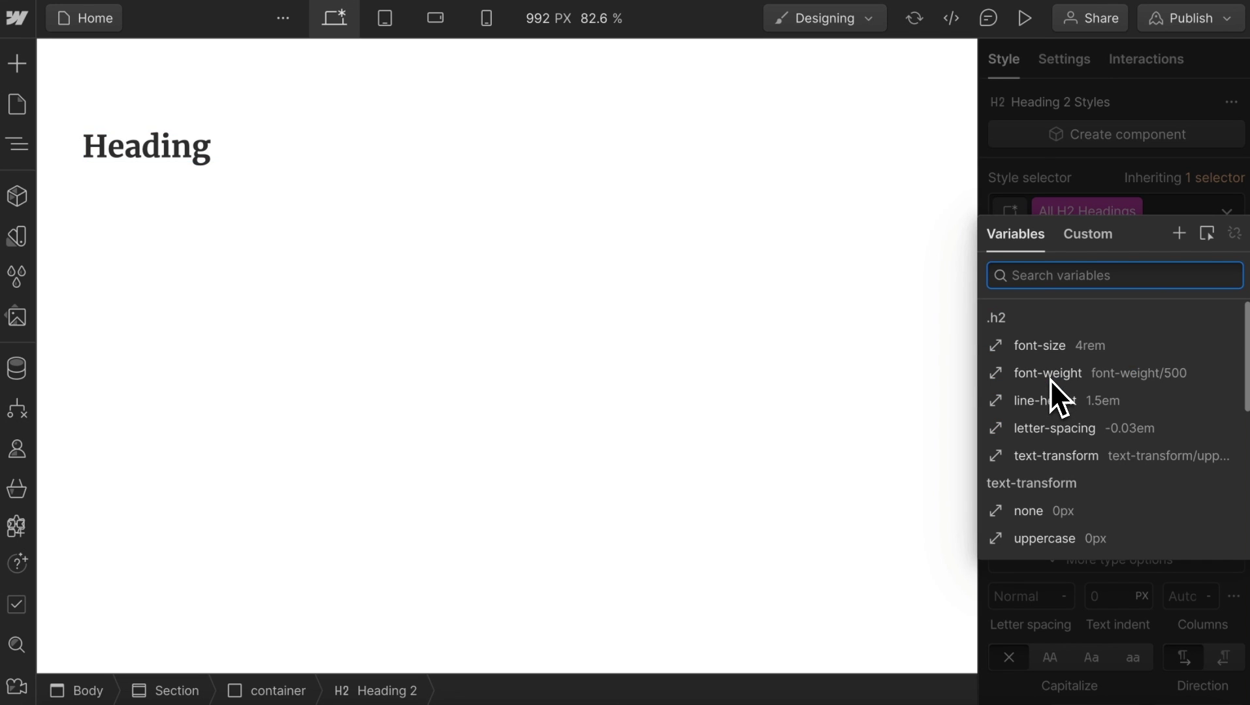
pyautogui.click(1064, 346)
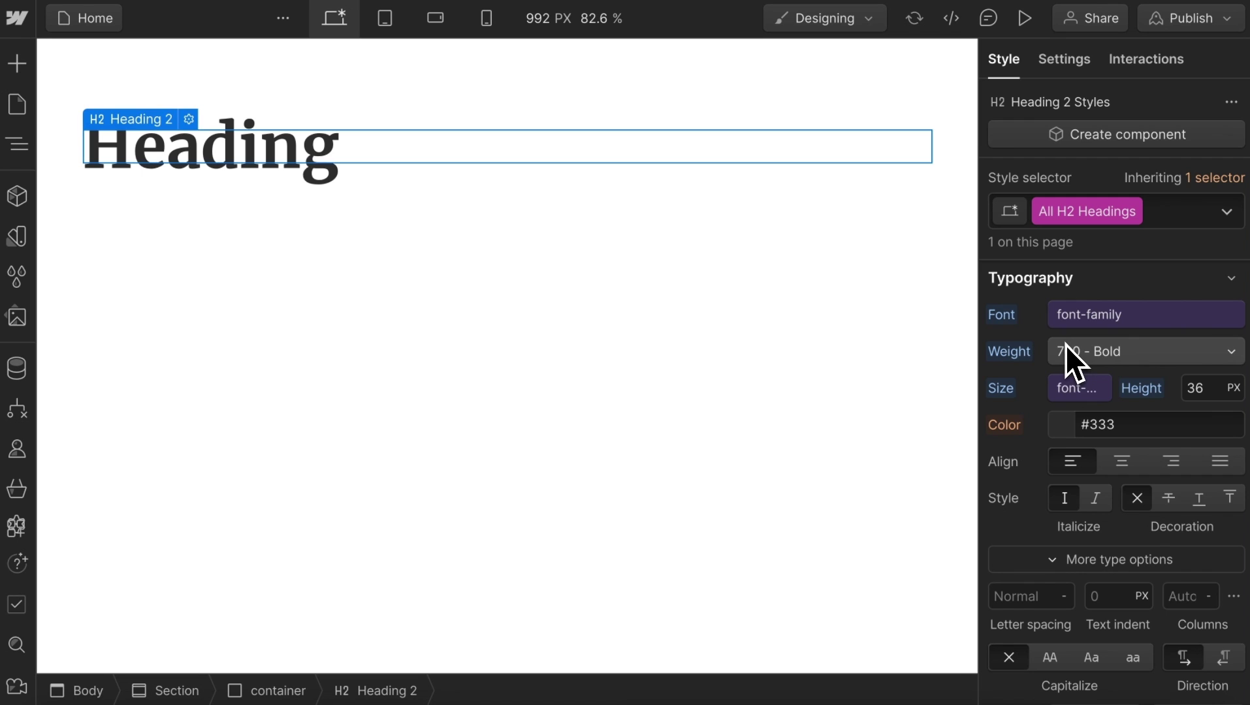
pyautogui.click(1185, 385)
pyautogui.click(1162, 396)
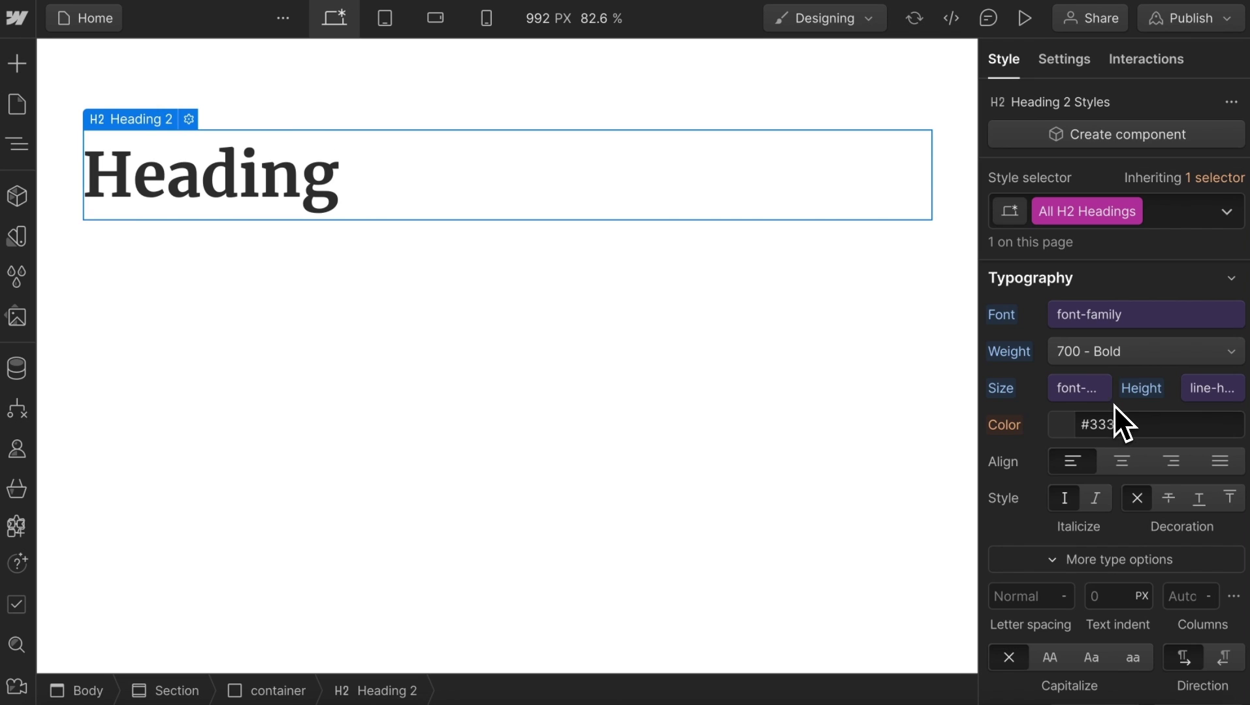
# Step: Bind letter spacing to .h2 letter-spacing and add a font-weight custom property
pyautogui.click(991, 585)
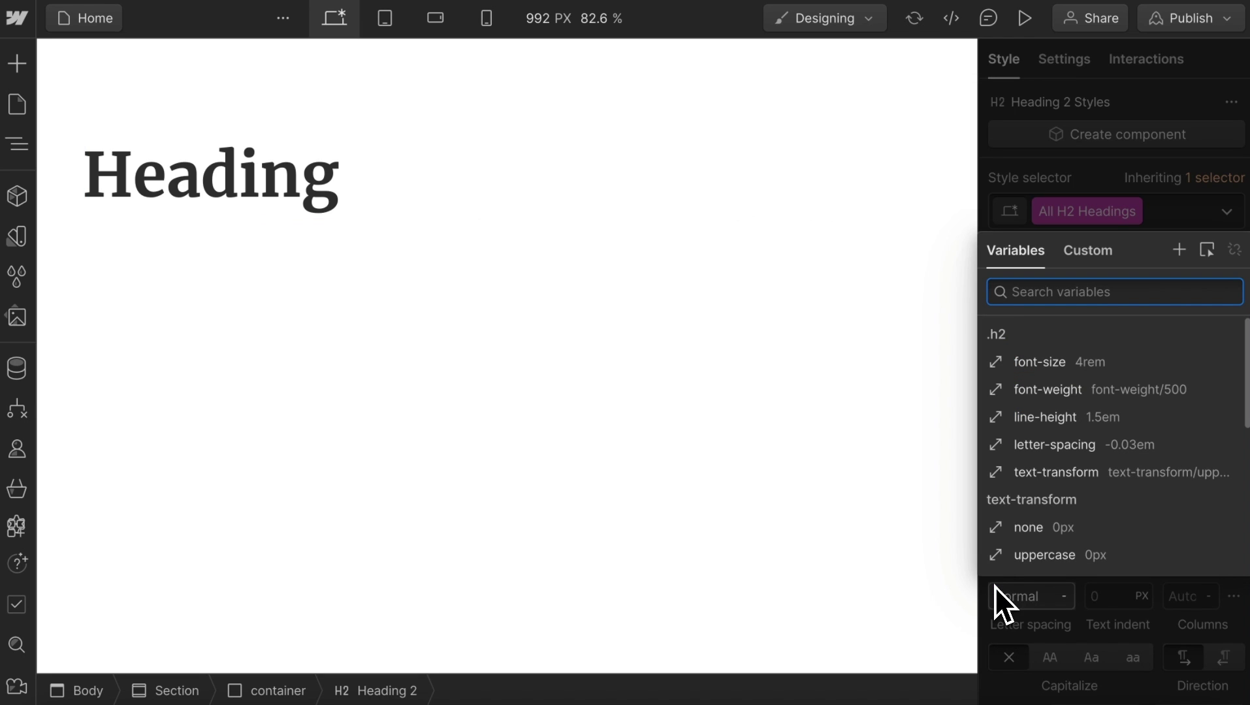
pyautogui.scroll(-1, 1065, 386)
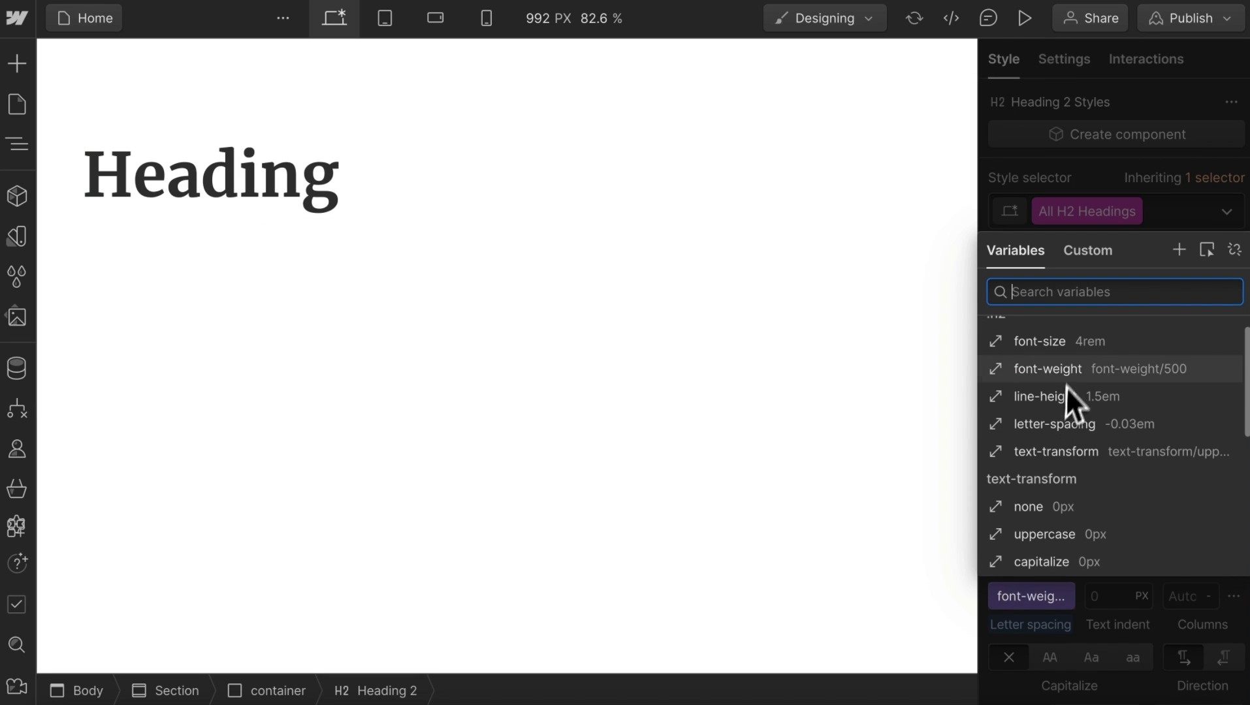
pyautogui.click(1064, 432)
pyautogui.scroll(-3, 1074, 470)
pyautogui.click(1009, 560)
pyautogui.write('font-weight: var(--h2--font-weight)')
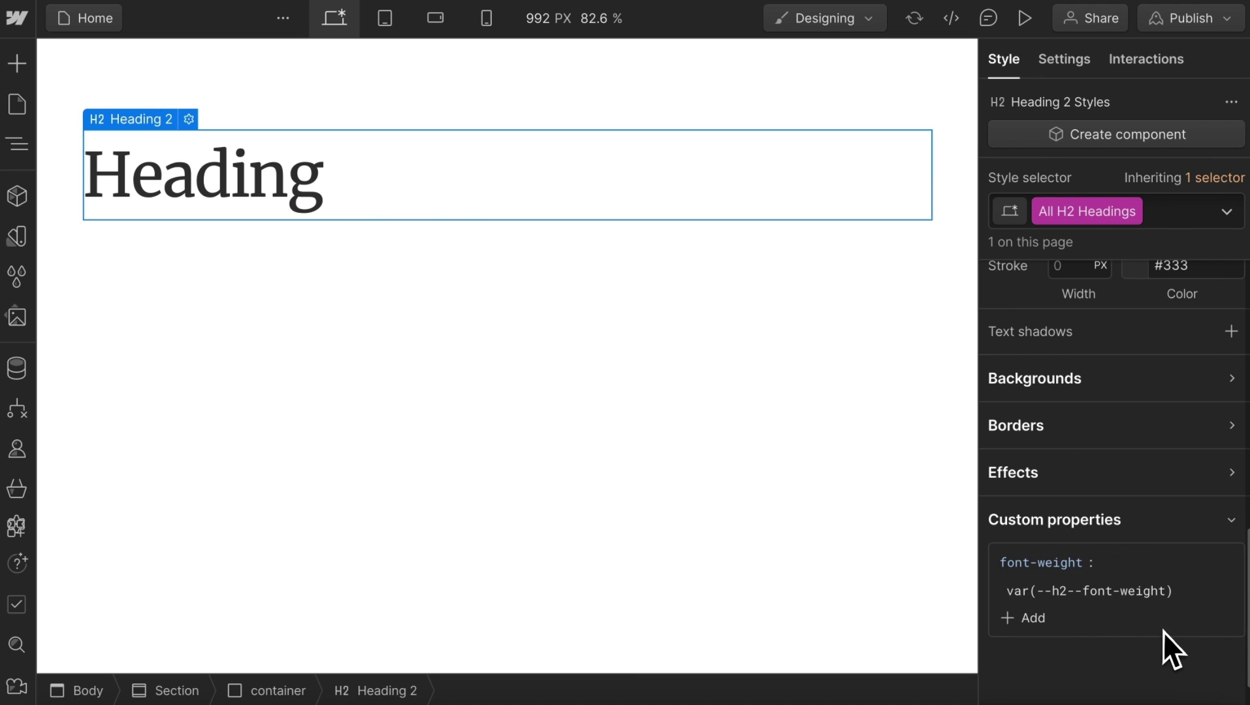
# Step: Add a text-transform custom property with value var(--h2--text-transform)
pyautogui.click(1051, 627)
pyautogui.write('text-transfo')
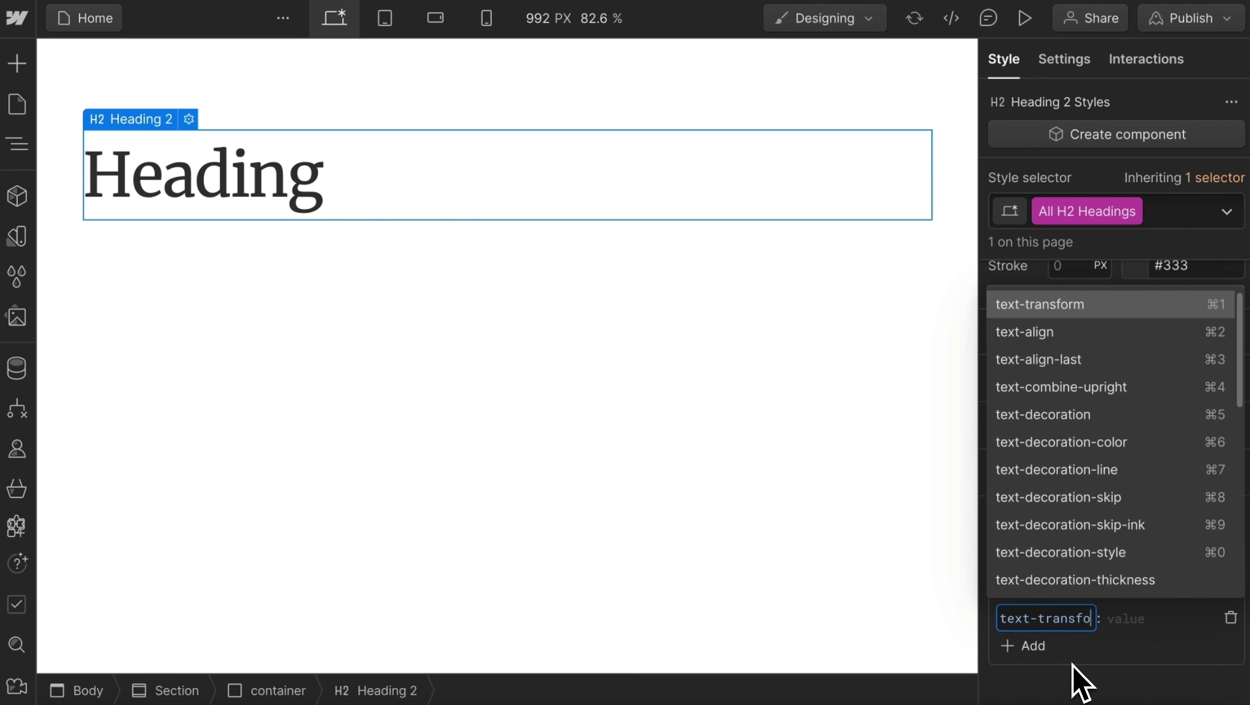
pyautogui.press('Return')
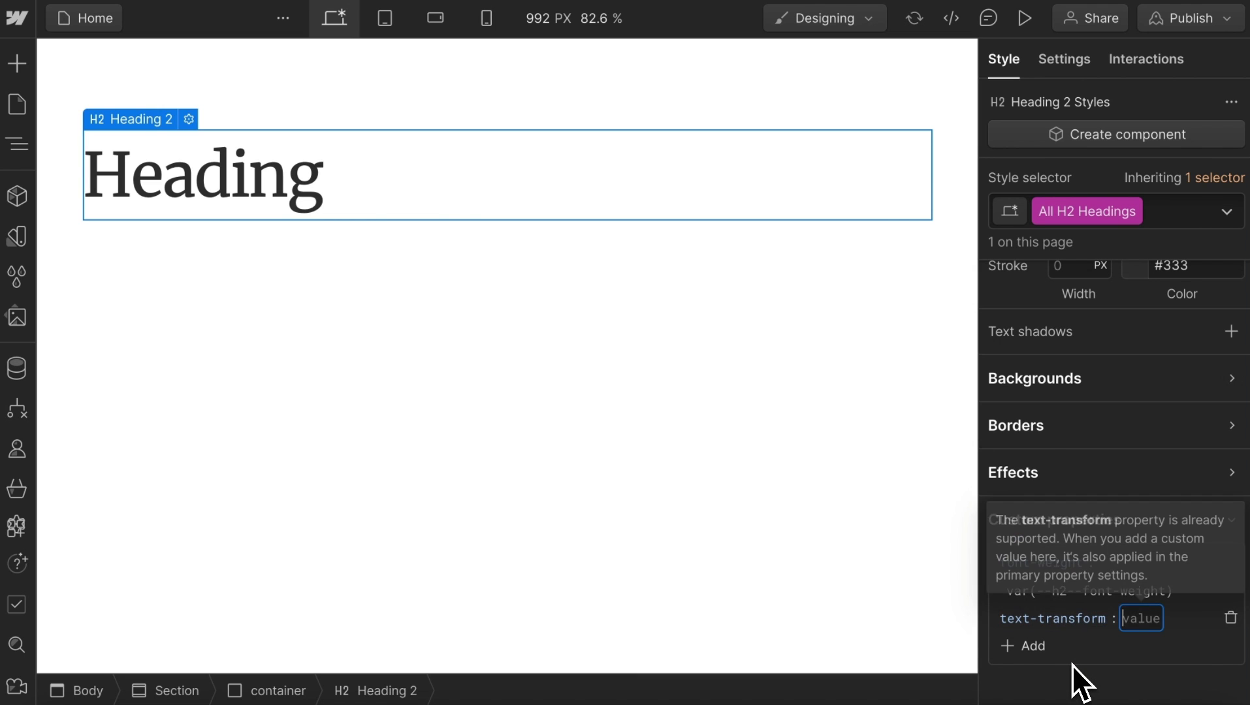
pyautogui.write('var(--')
pyautogui.write('h2--text')
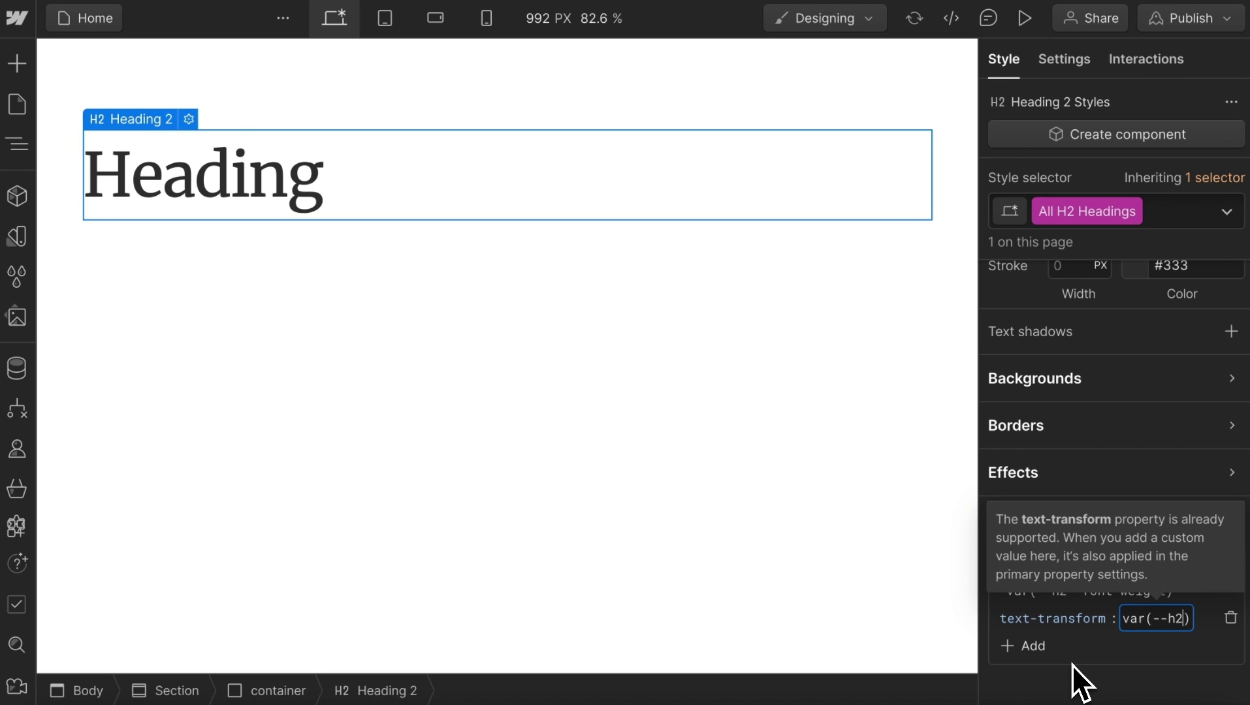
pyautogui.write('-transform')
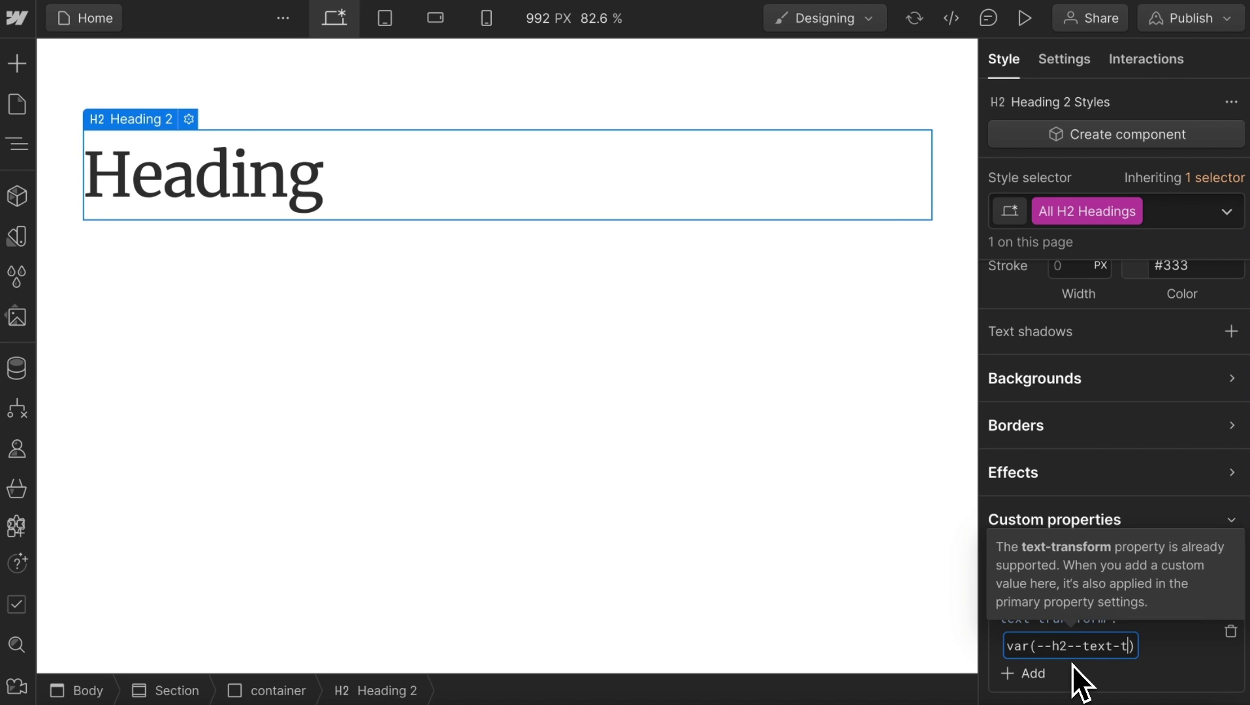
pyautogui.press('Return')
pyautogui.scroll(7, 1053, 359)
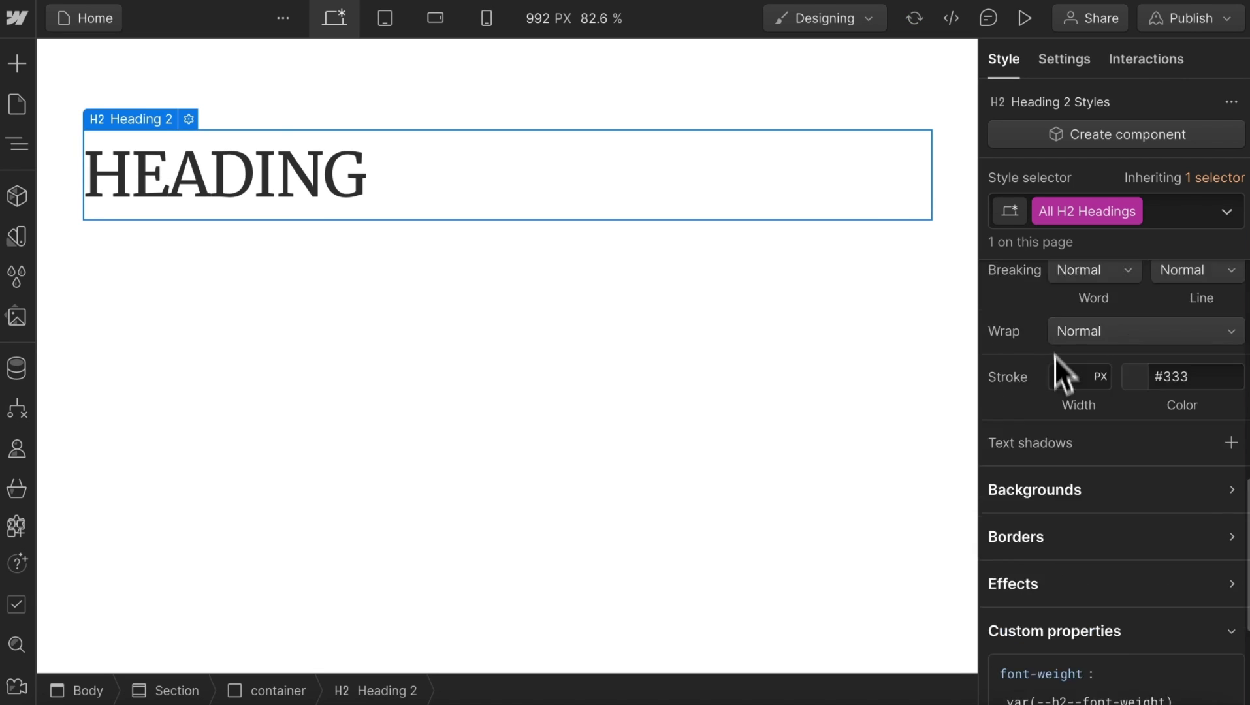
pyautogui.scroll(2, 1068, 359)
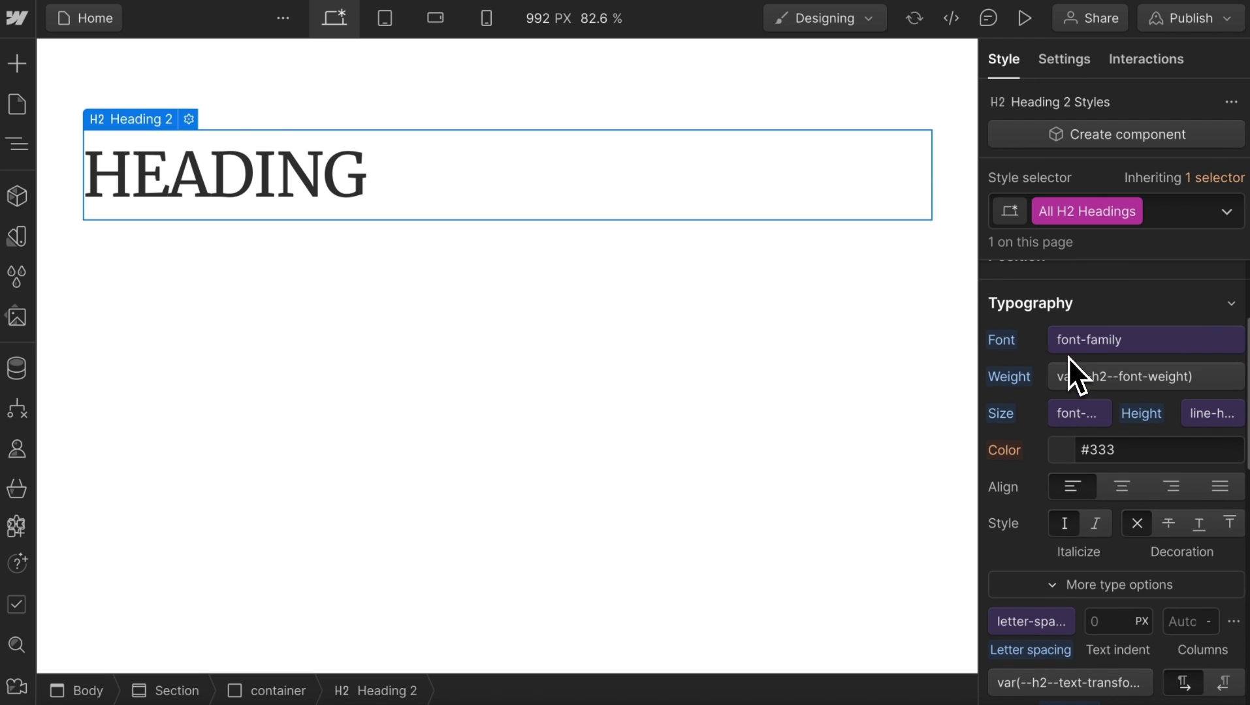
# Step: Rename the line-height/1.5em variable to 1.6em and change its value to 1.6em
pyautogui.press('v')
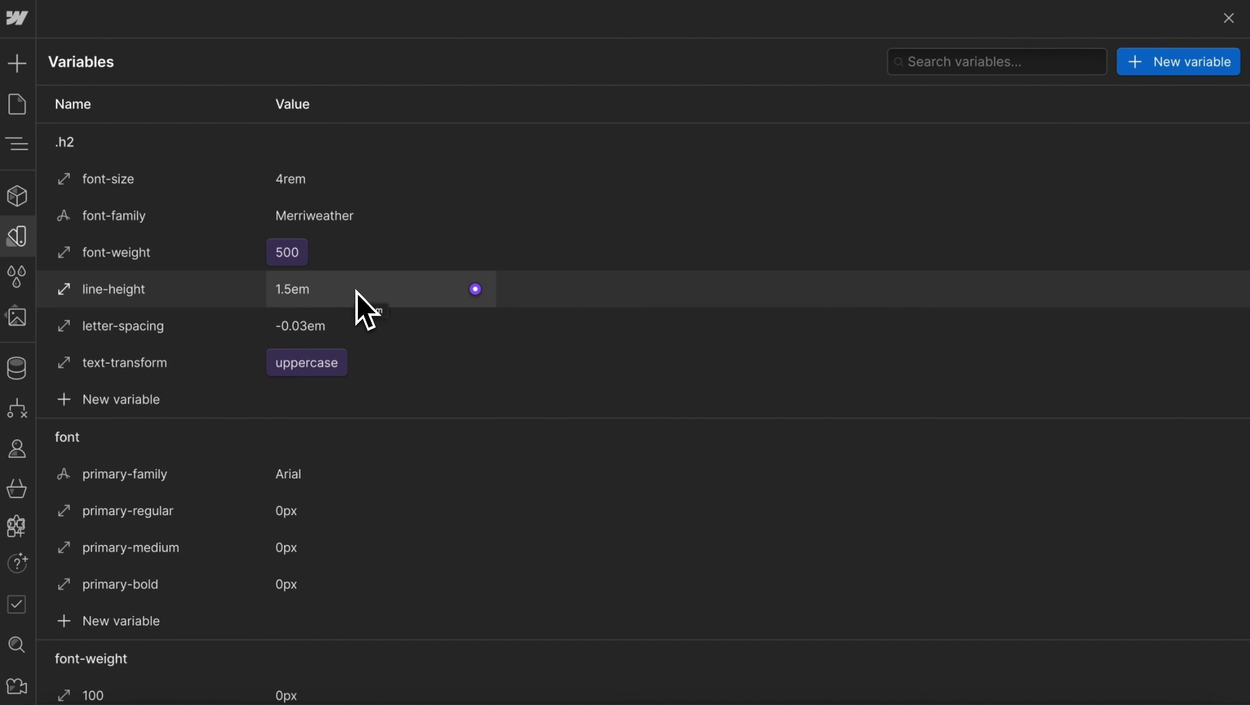
pyautogui.scroll(-10, 358, 305)
pyautogui.scroll(-2, 390, 423)
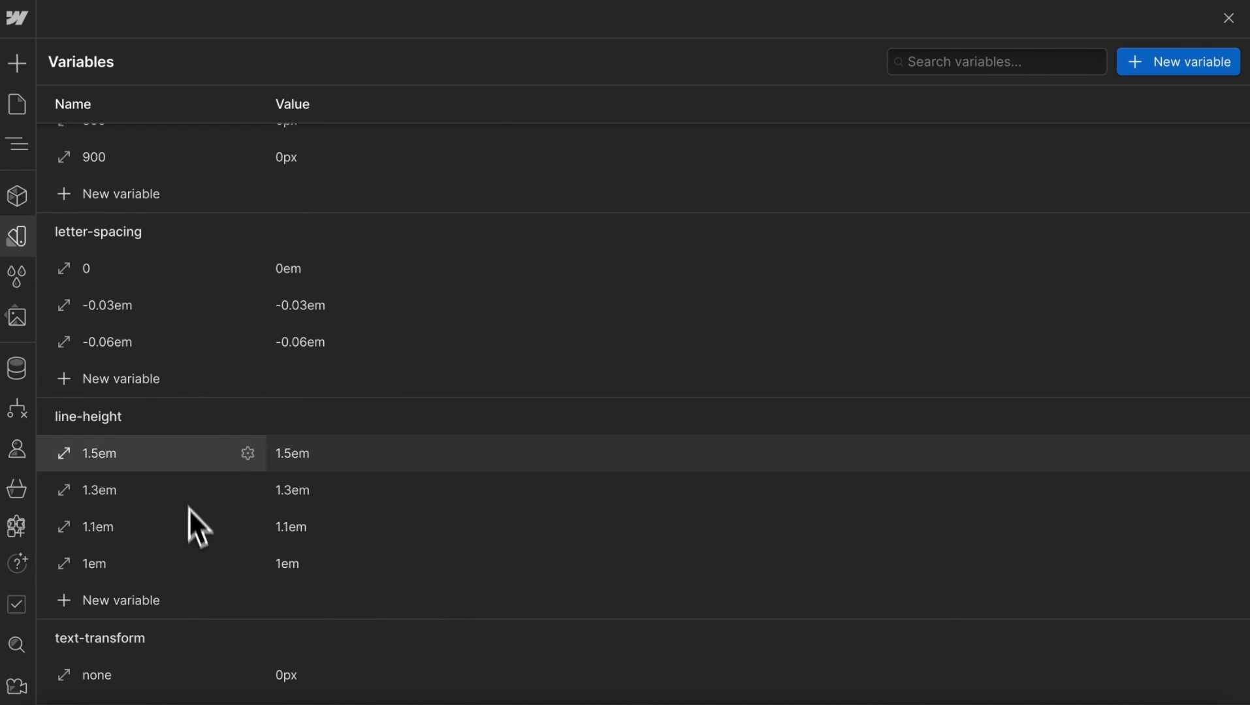
pyautogui.doubleClick(175, 466)
pyautogui.click(167, 453)
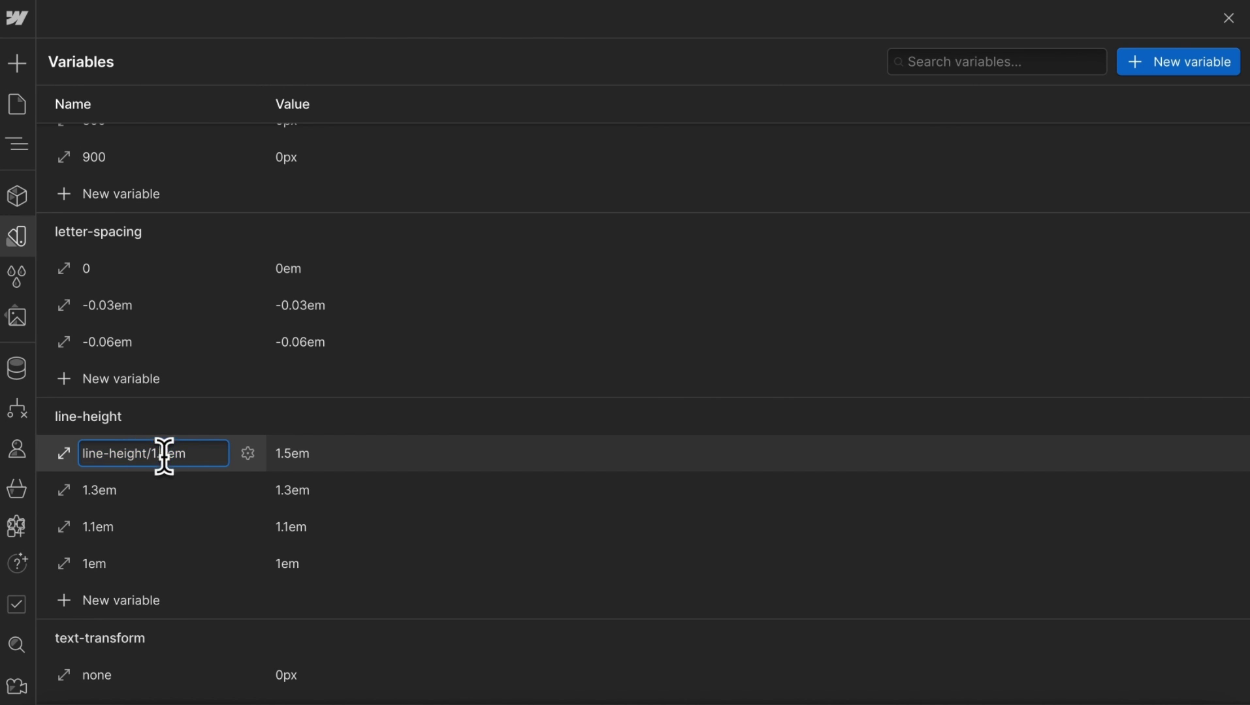
pyautogui.press('BackSpace')
pyautogui.write('6')
pyautogui.press('Return')
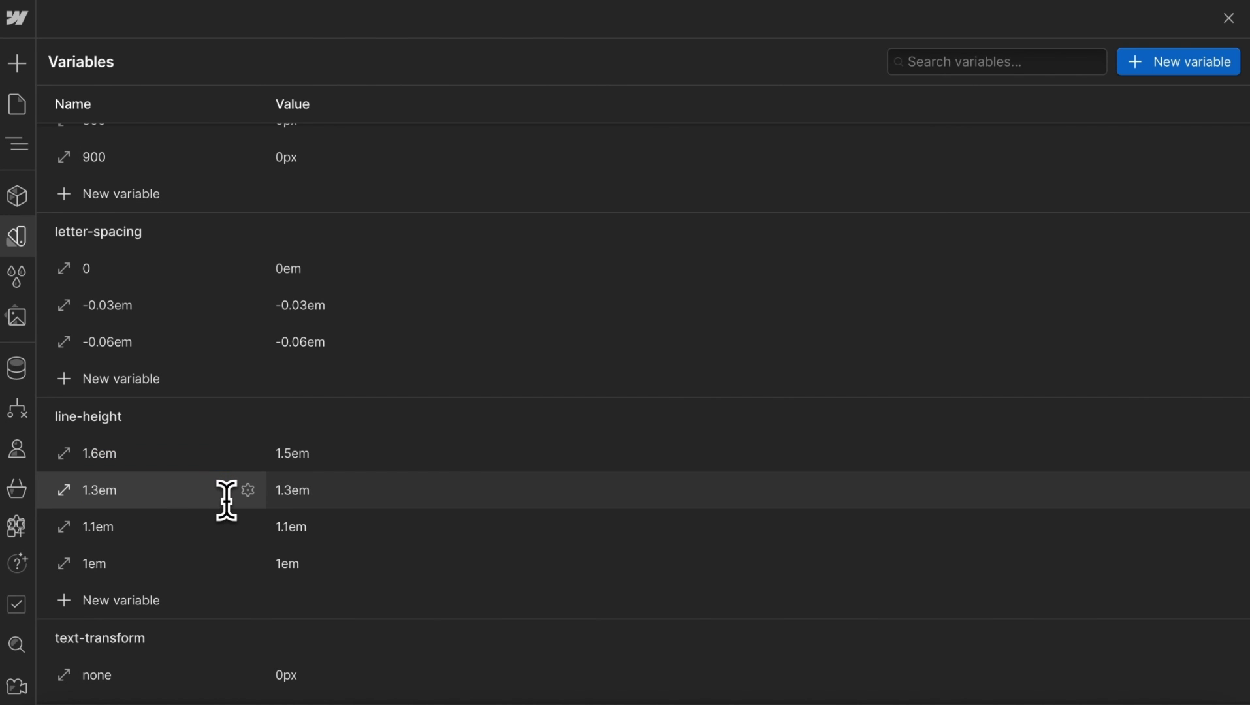
pyautogui.click(318, 461)
pyautogui.click(312, 457)
pyautogui.press('BackSpace')
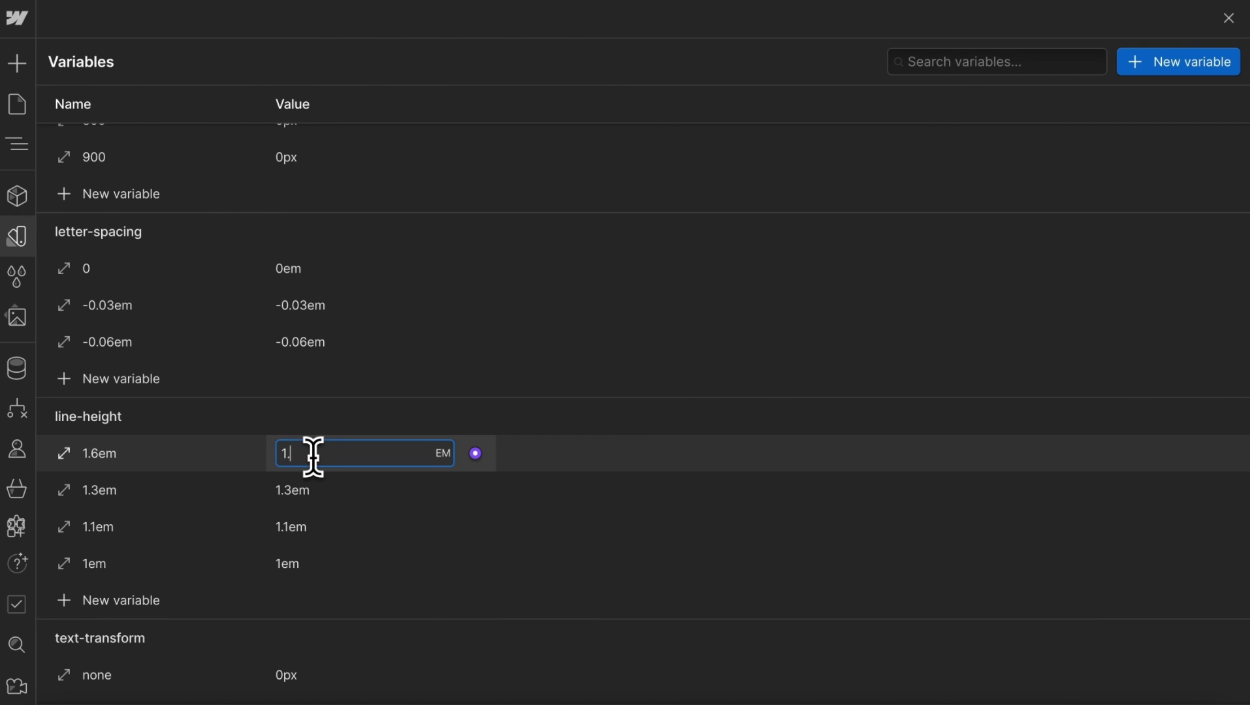
pyautogui.write('6')
pyautogui.press('Return')
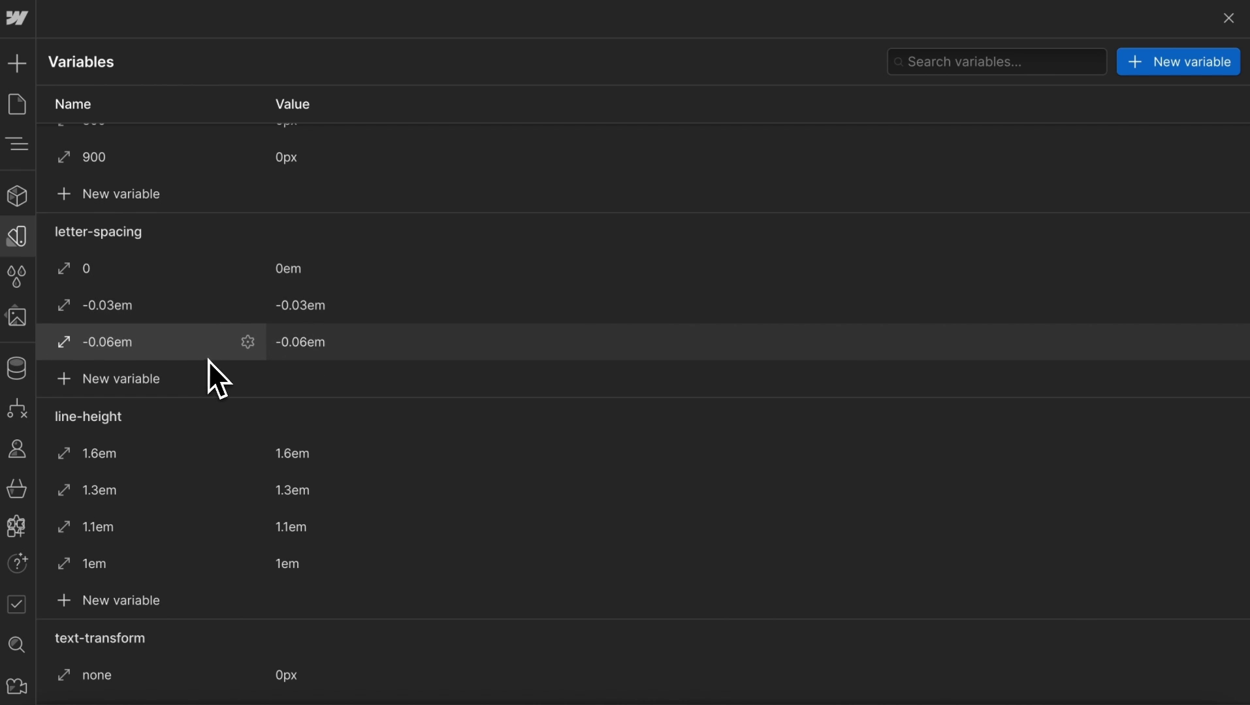
# Step: Link .h2 line-height to the 1.6em variable and letter-spacing to the -0.03em variable
pyautogui.scroll(10, 209, 360)
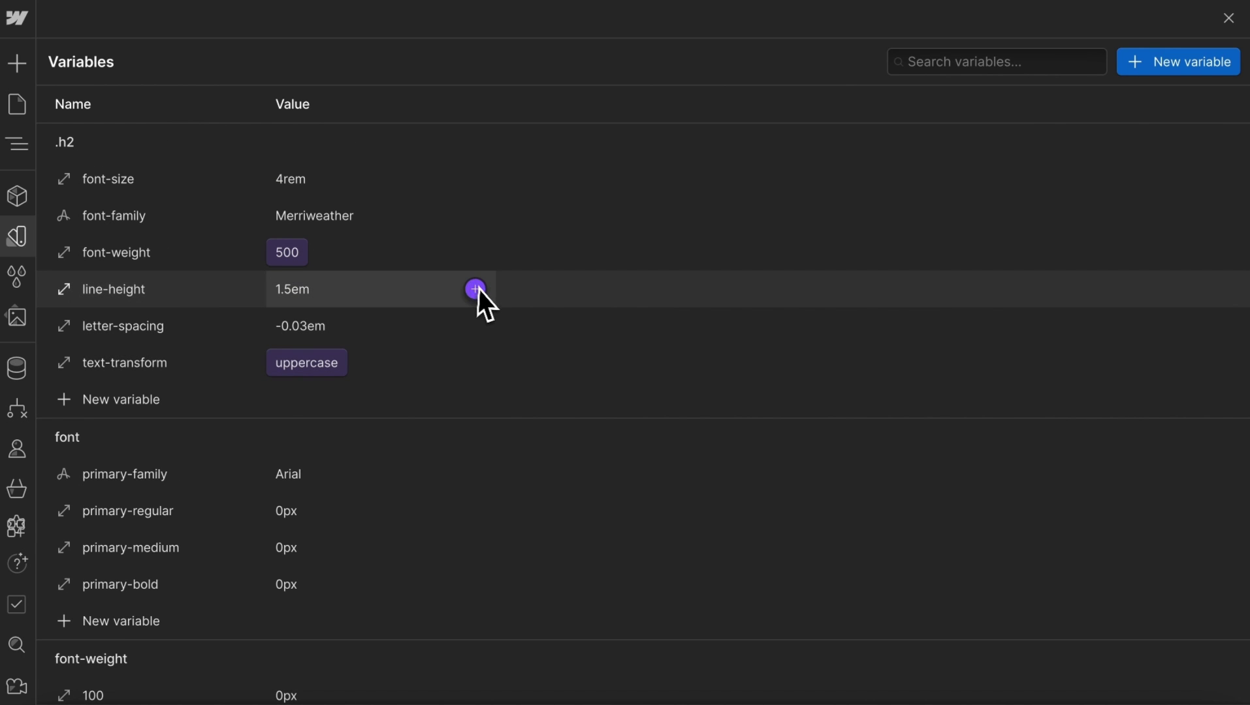
pyautogui.click(477, 289)
pyautogui.write('line')
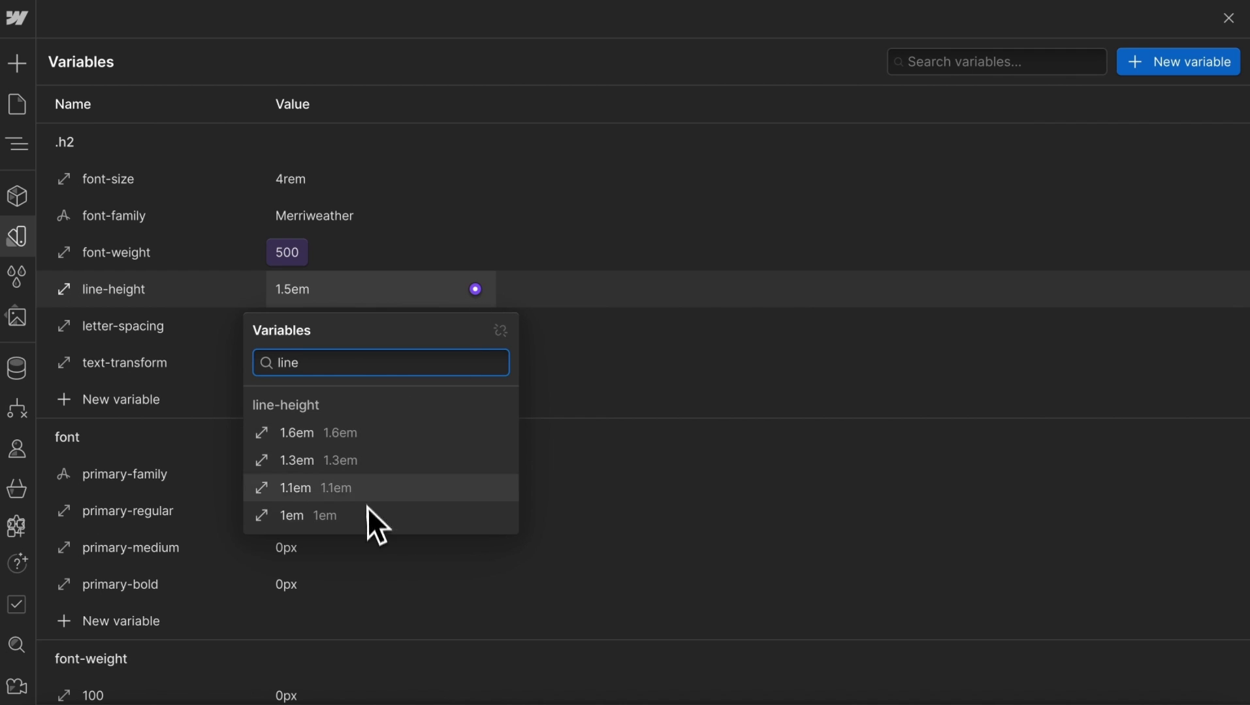
pyautogui.click(370, 433)
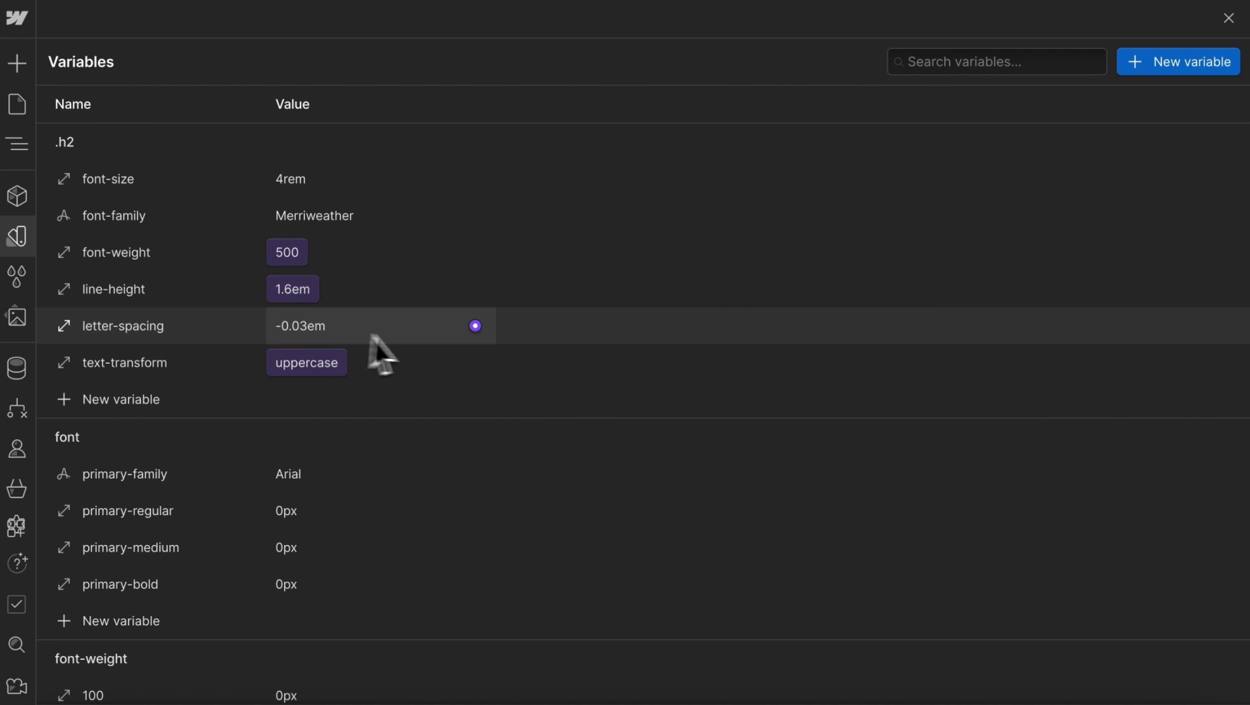
pyautogui.click(475, 326)
pyautogui.write('lett')
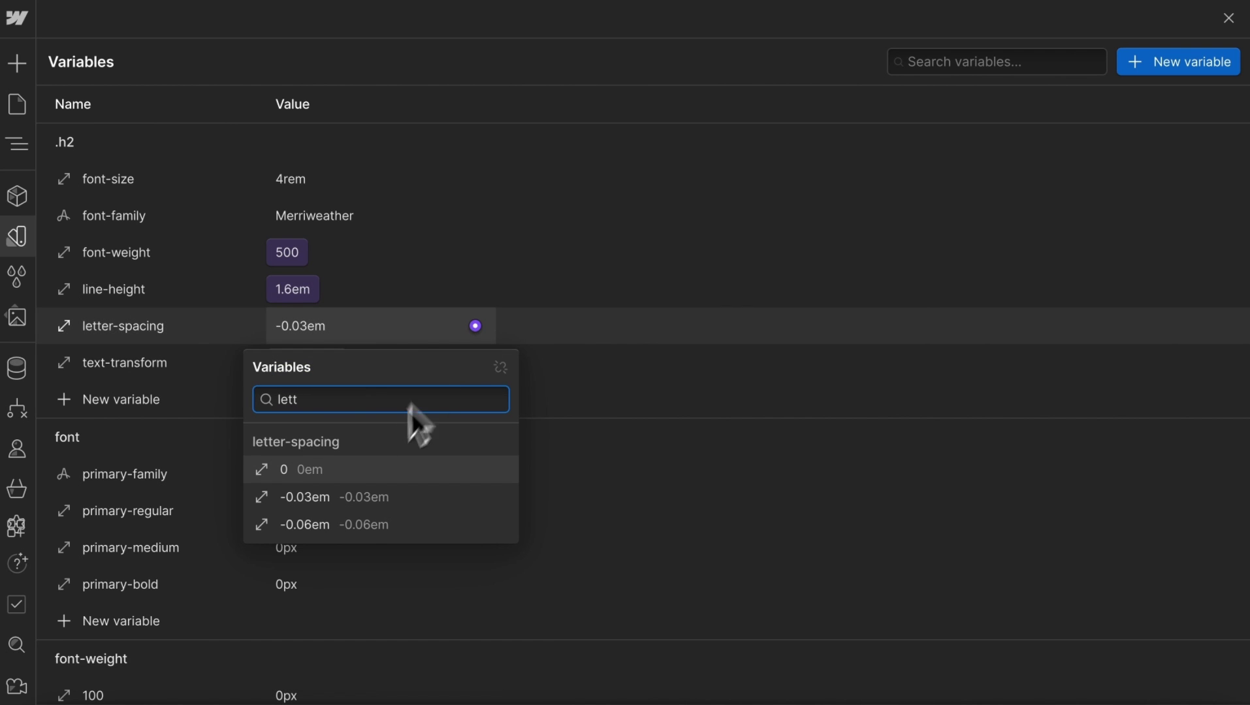
pyautogui.click(395, 496)
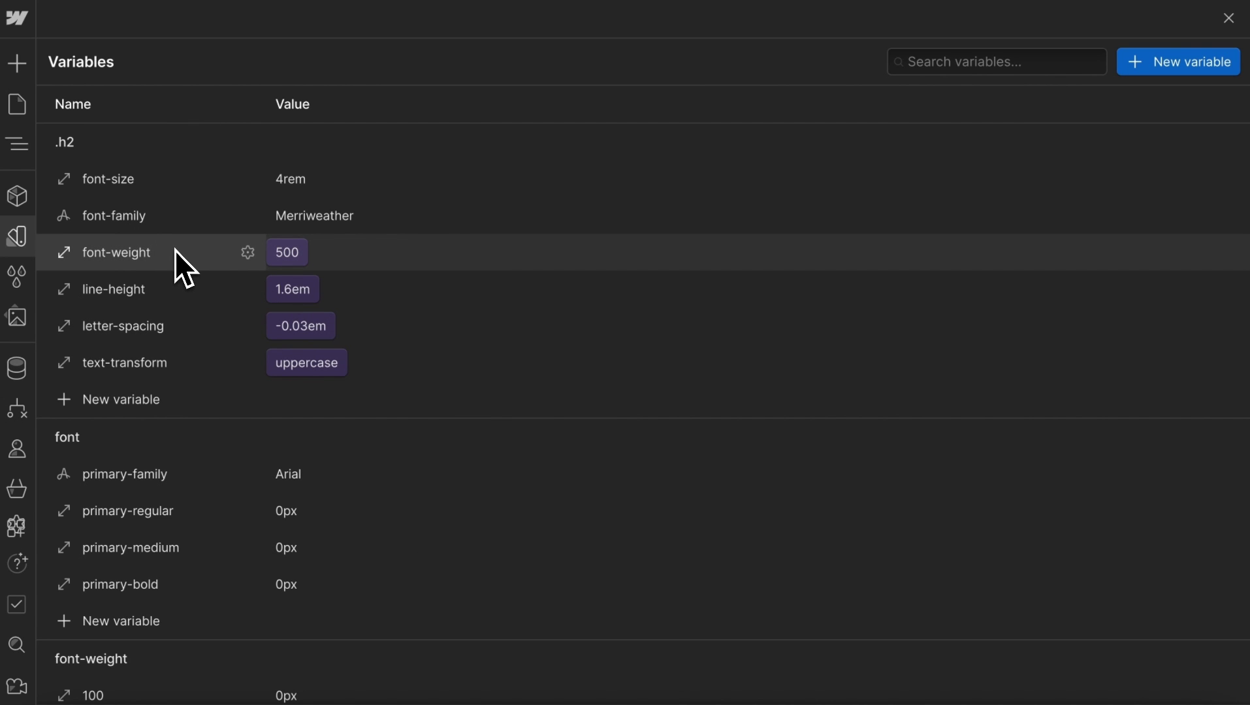
# Step: Set the font folder's primary-family variable to Merriweather
pyautogui.scroll(-2, 175, 249)
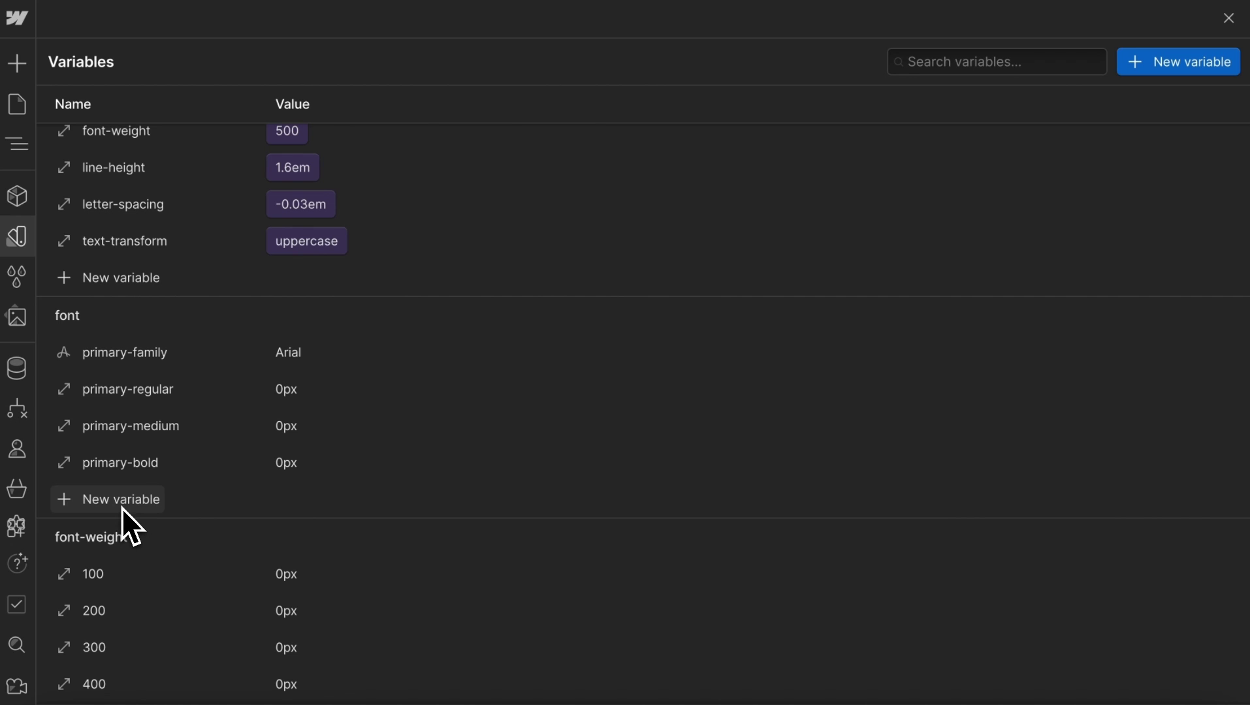
pyautogui.click(333, 356)
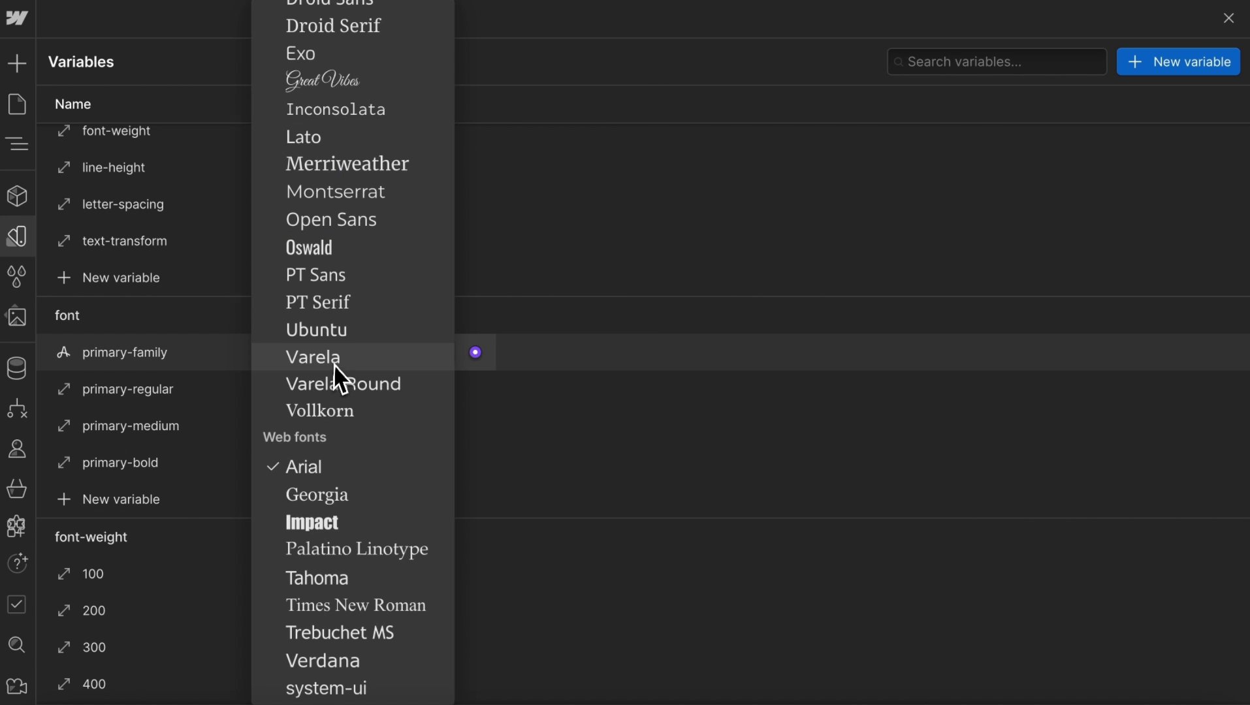
pyautogui.click(370, 175)
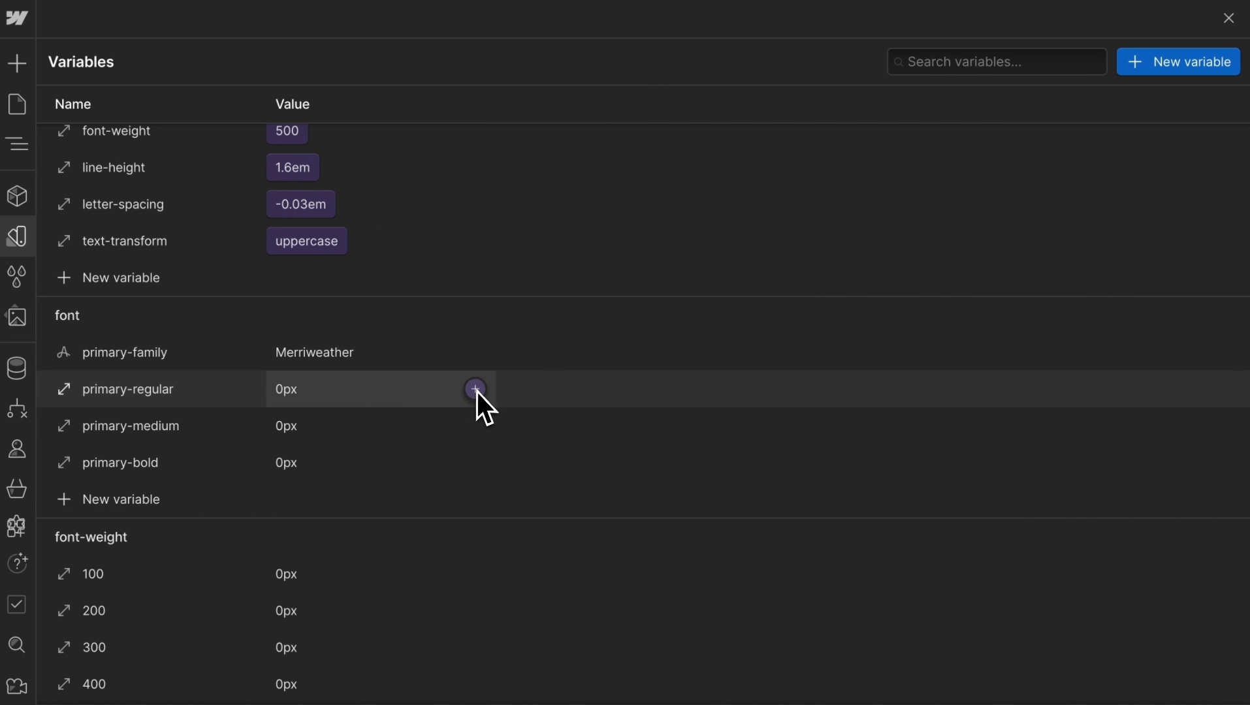
# Step: Link primary-regular, primary-medium and primary-bold to font-weight 300, 500 and 600
pyautogui.click(477, 390)
pyautogui.write('we')
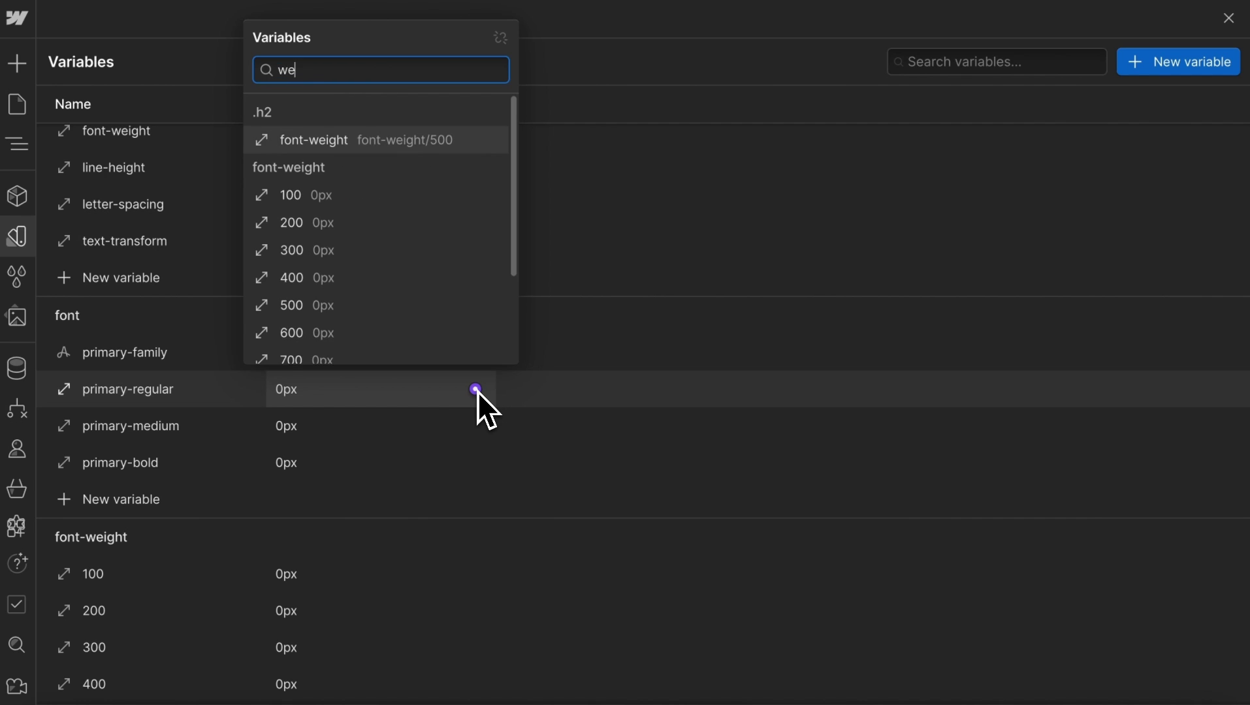
pyautogui.click(329, 237)
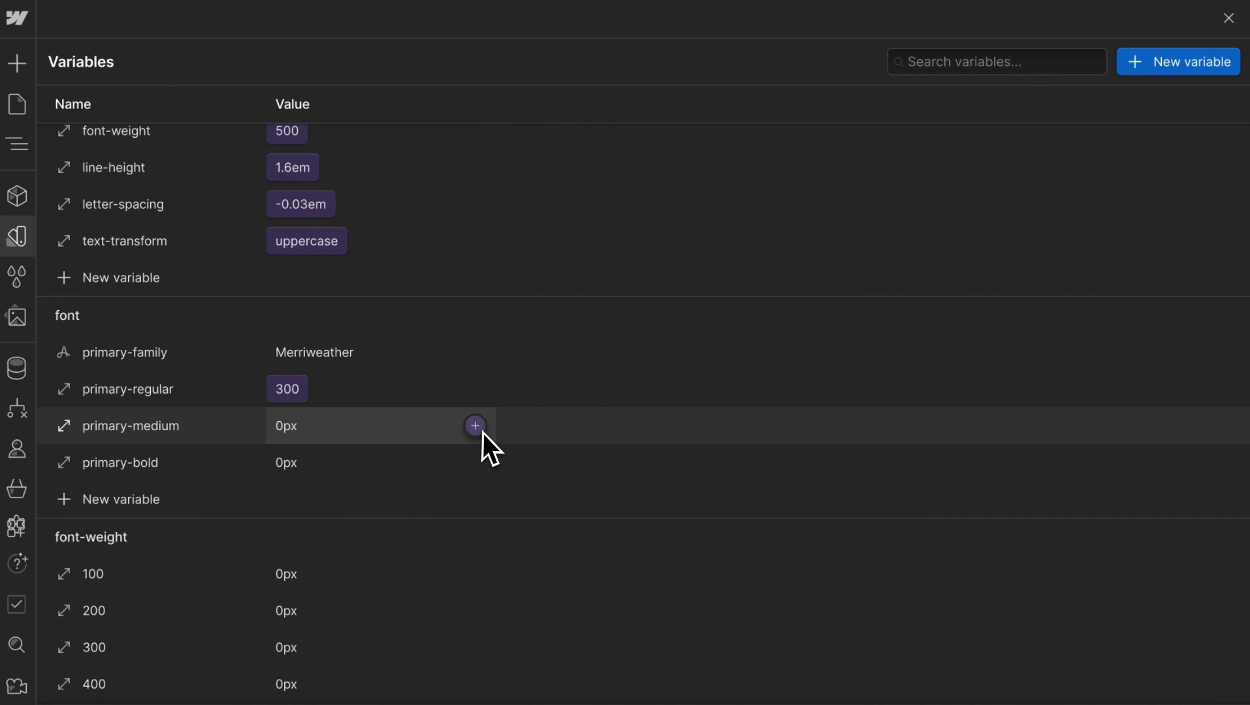
pyautogui.click(482, 433)
pyautogui.click(316, 330)
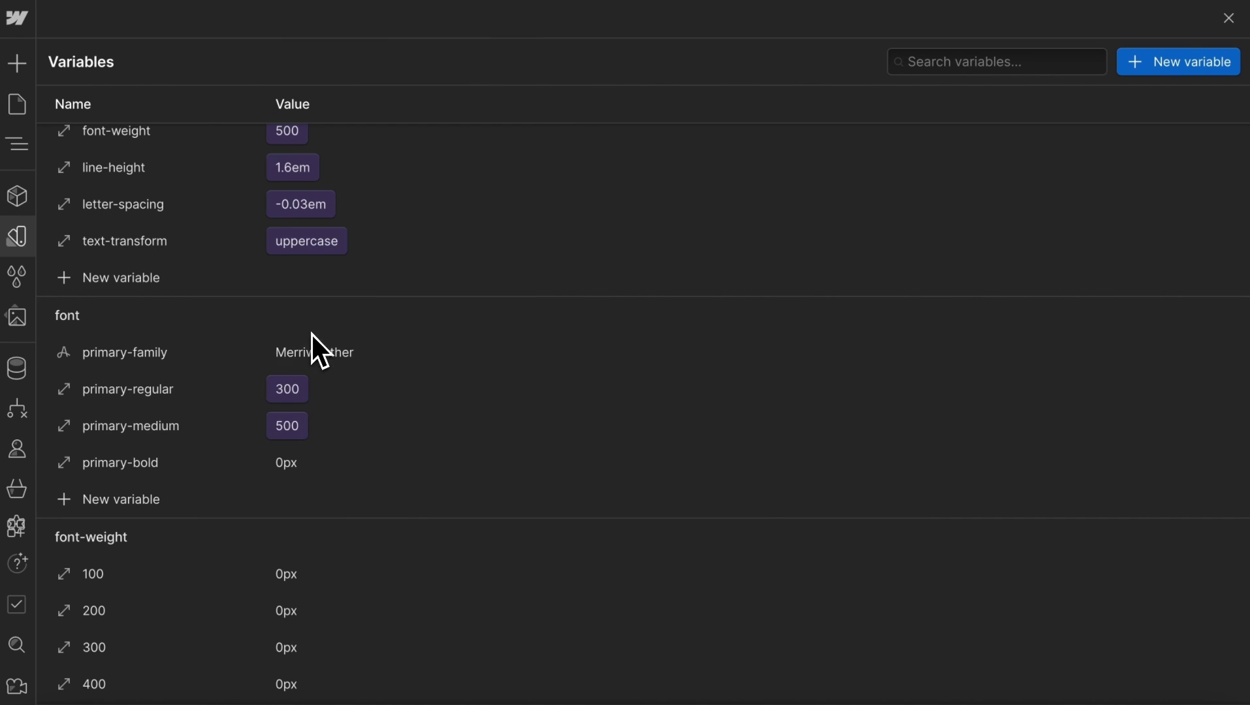
pyautogui.click(478, 465)
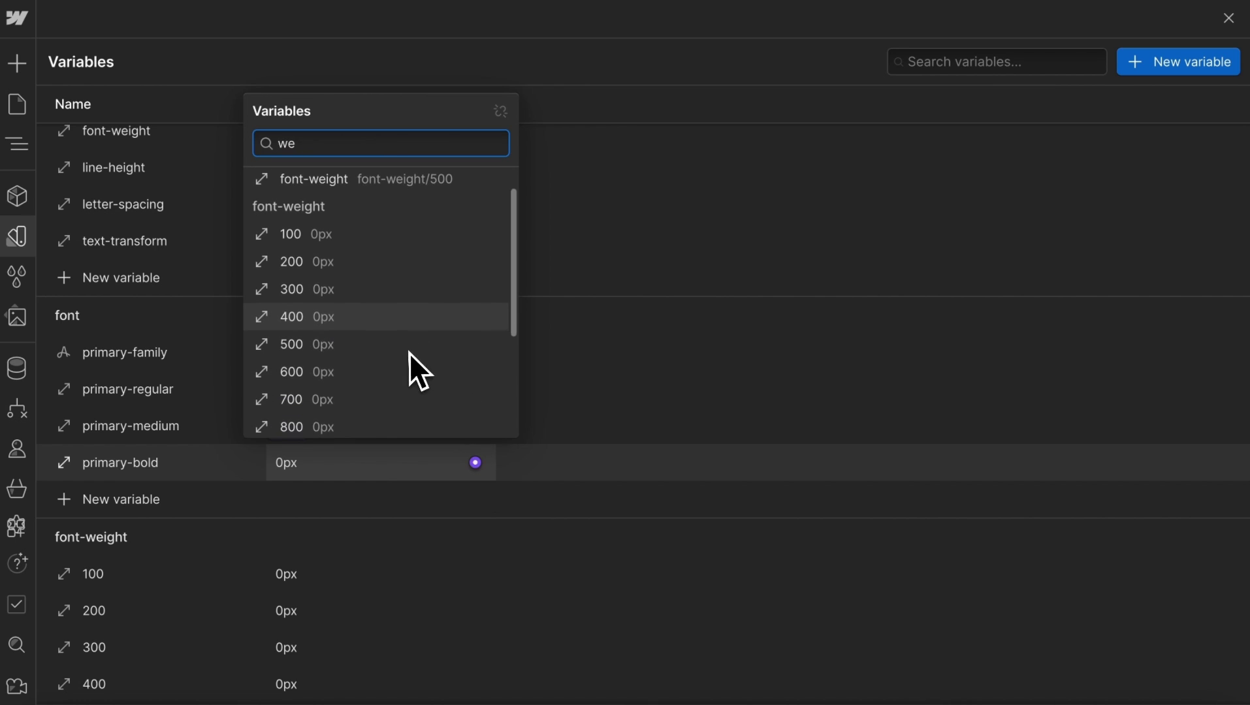
pyautogui.click(338, 373)
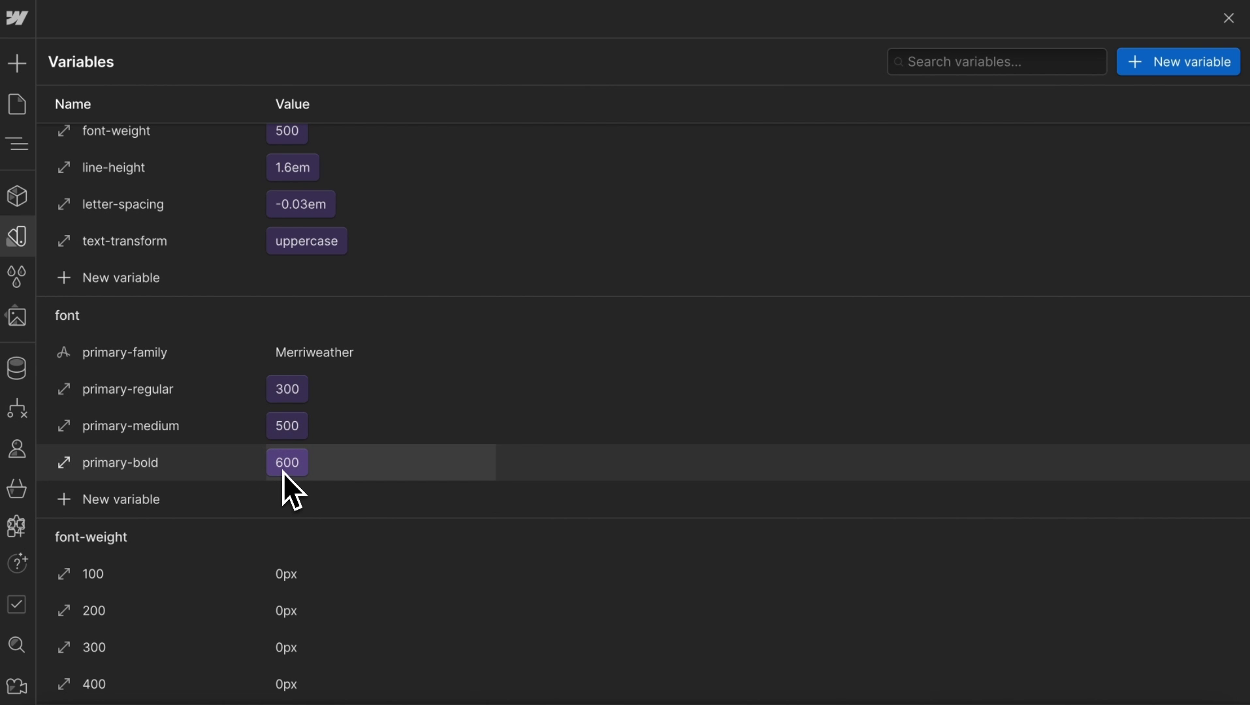
pyautogui.scroll(2, 291, 394)
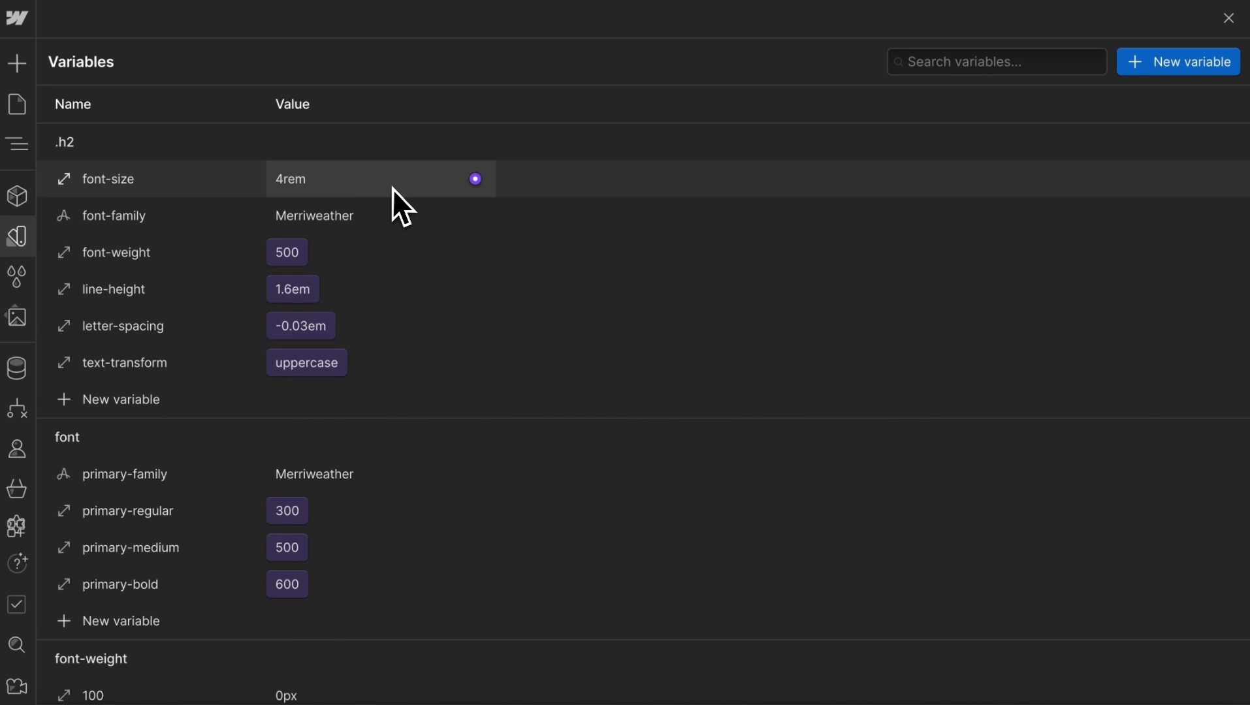
# Step: Bind the .h2 font-family to primary-family and its font-weight to primary-medium
pyautogui.click(476, 215)
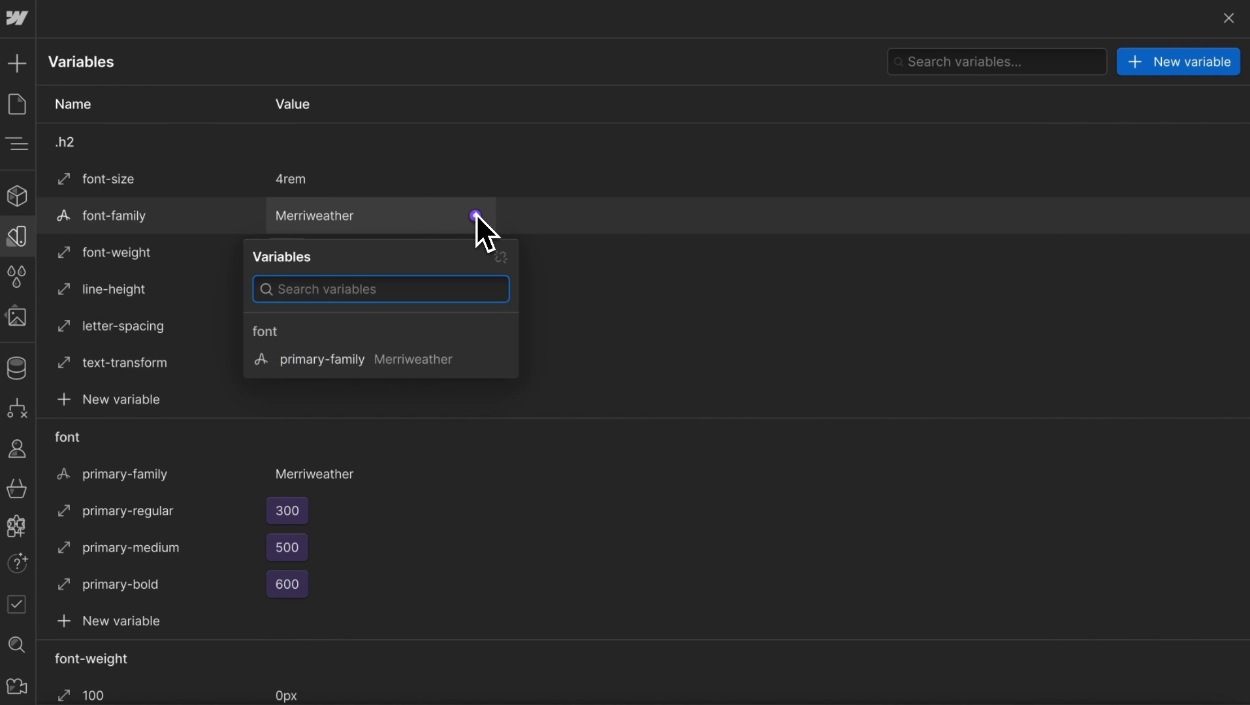
pyautogui.click(342, 360)
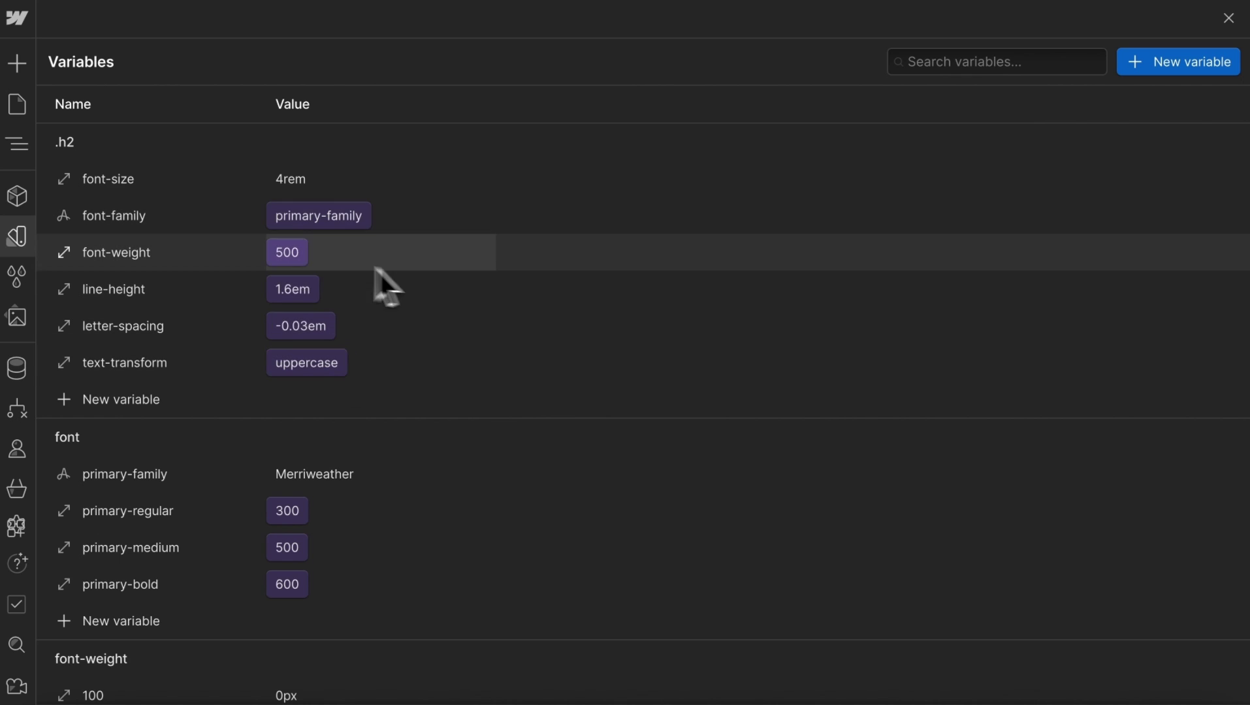
pyautogui.click(293, 263)
pyautogui.write('fon')
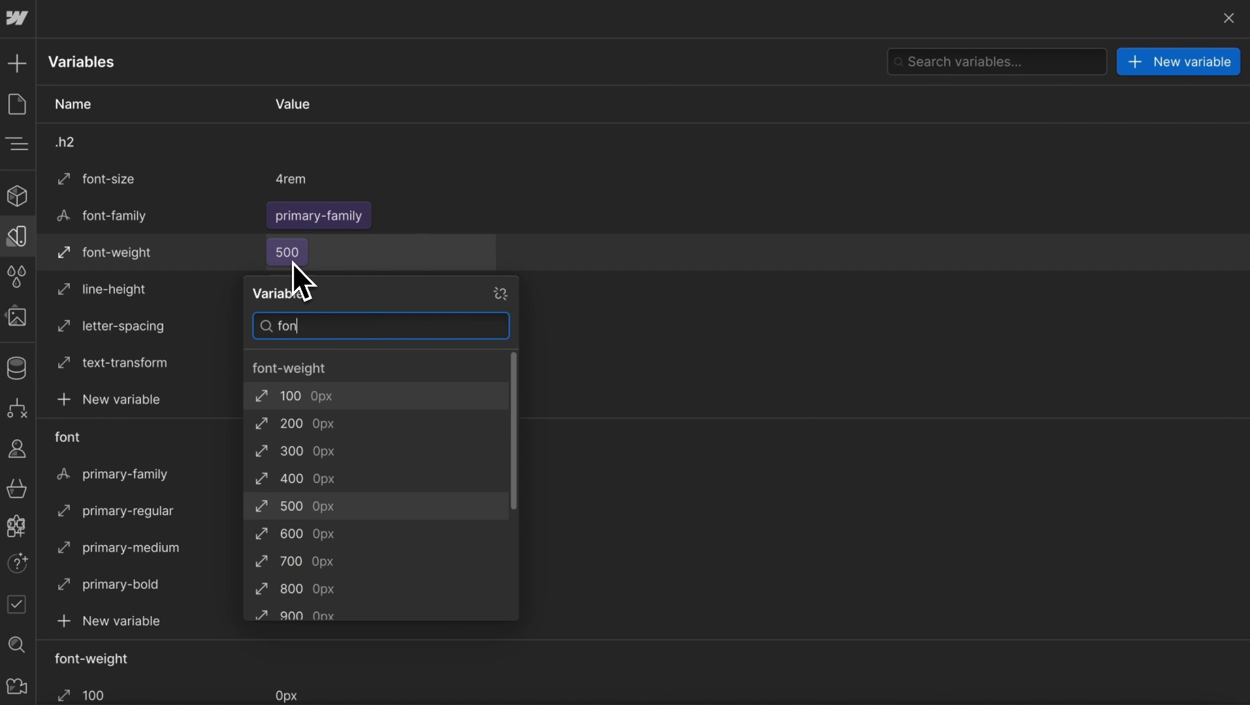
pyautogui.write('t/')
pyautogui.scroll(-3, 338, 501)
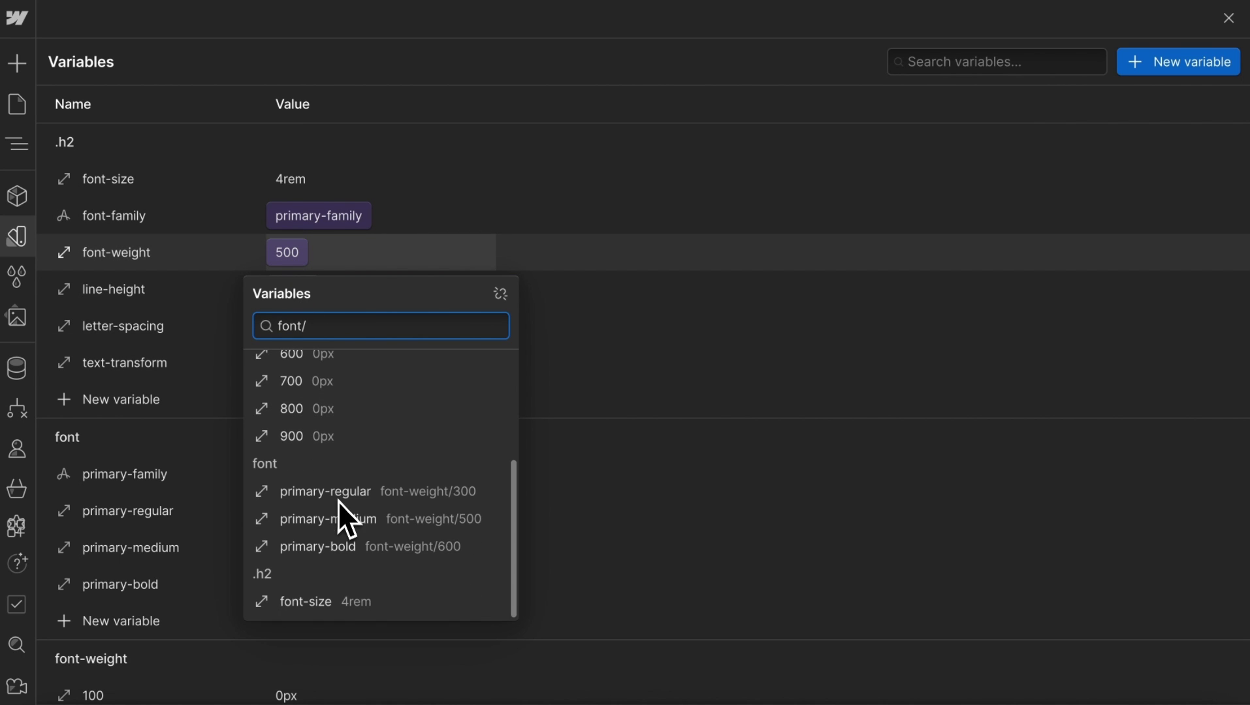
pyautogui.click(350, 522)
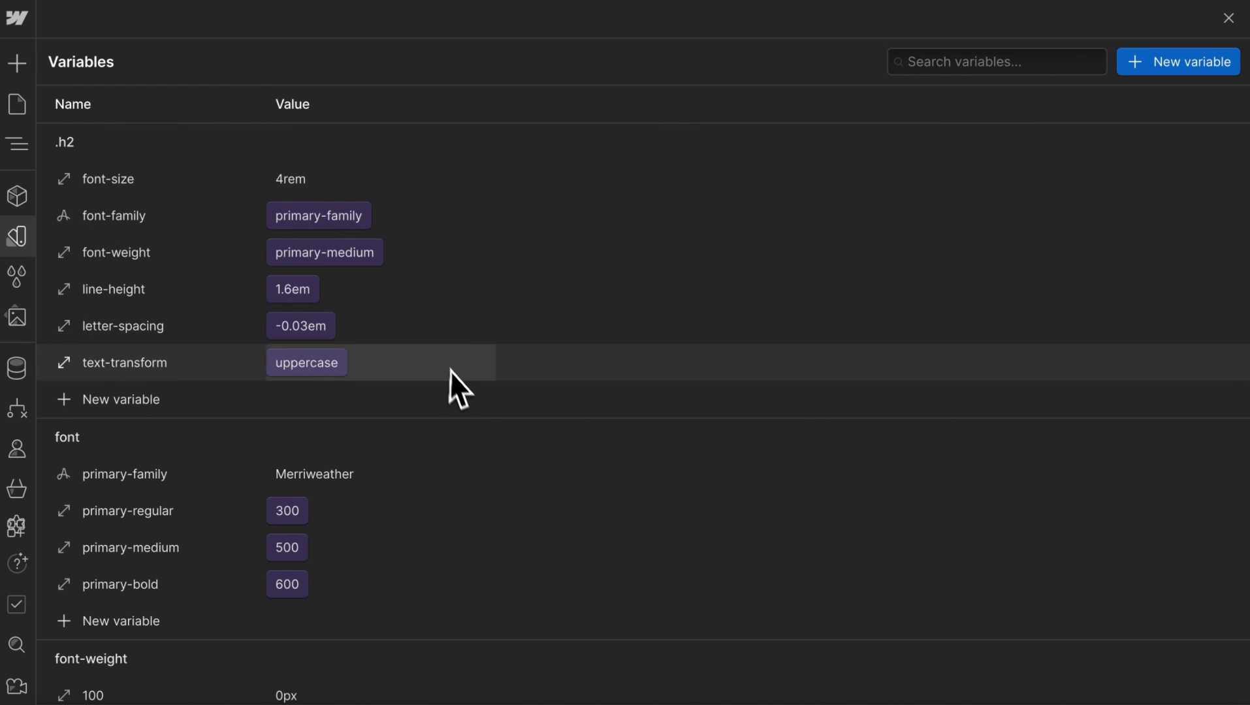
# Step: Bind the .h2 font-size to the size/4rem variable
pyautogui.scroll(-20, 457, 382)
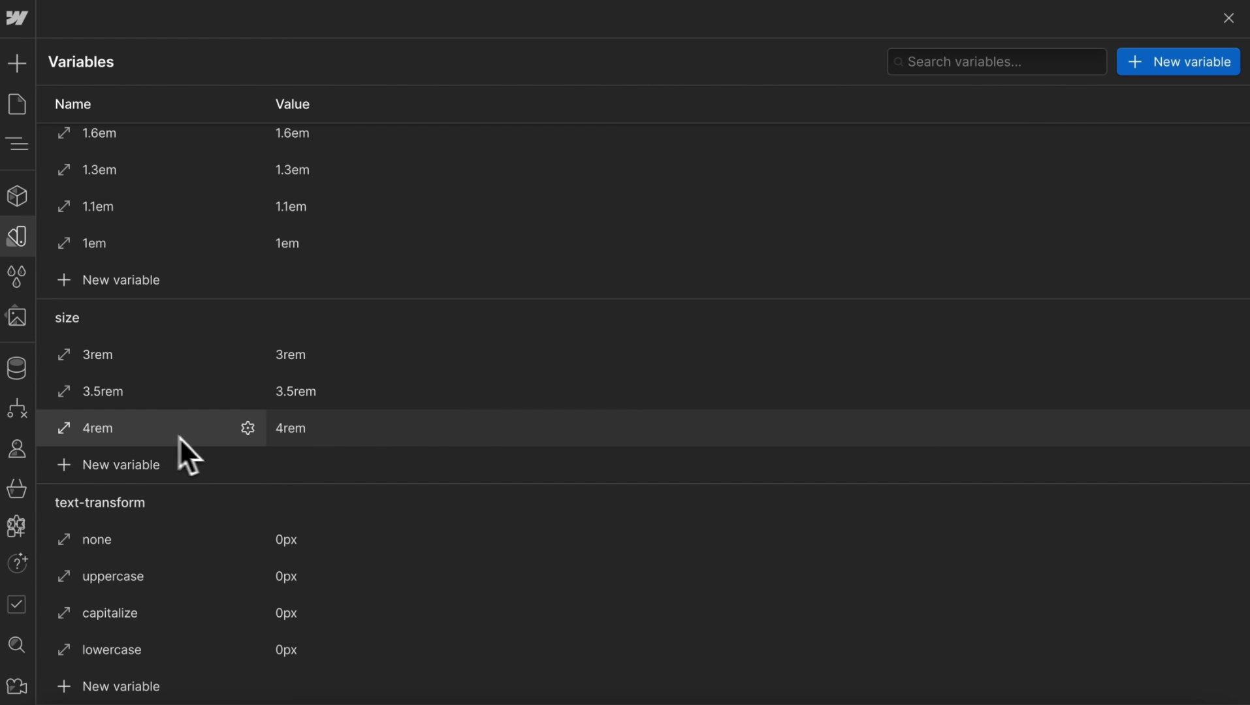
pyautogui.scroll(10, 327, 345)
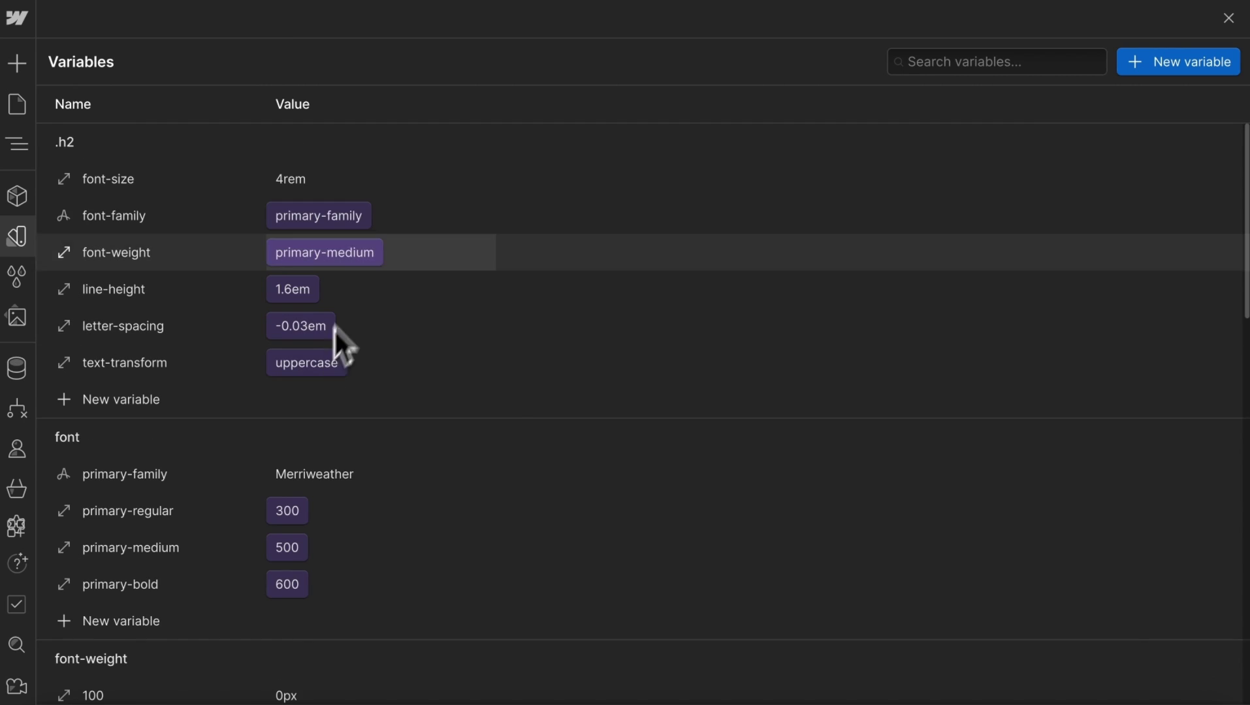
pyautogui.click(476, 179)
pyautogui.write('size')
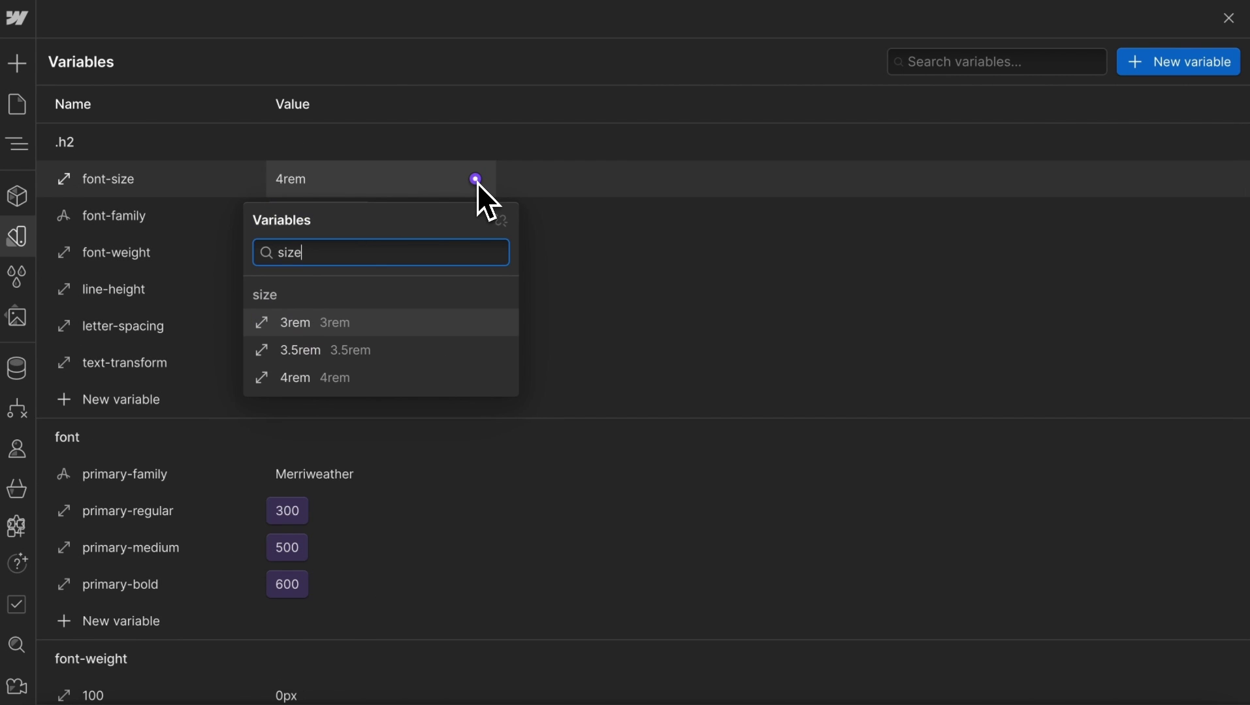
pyautogui.click(362, 378)
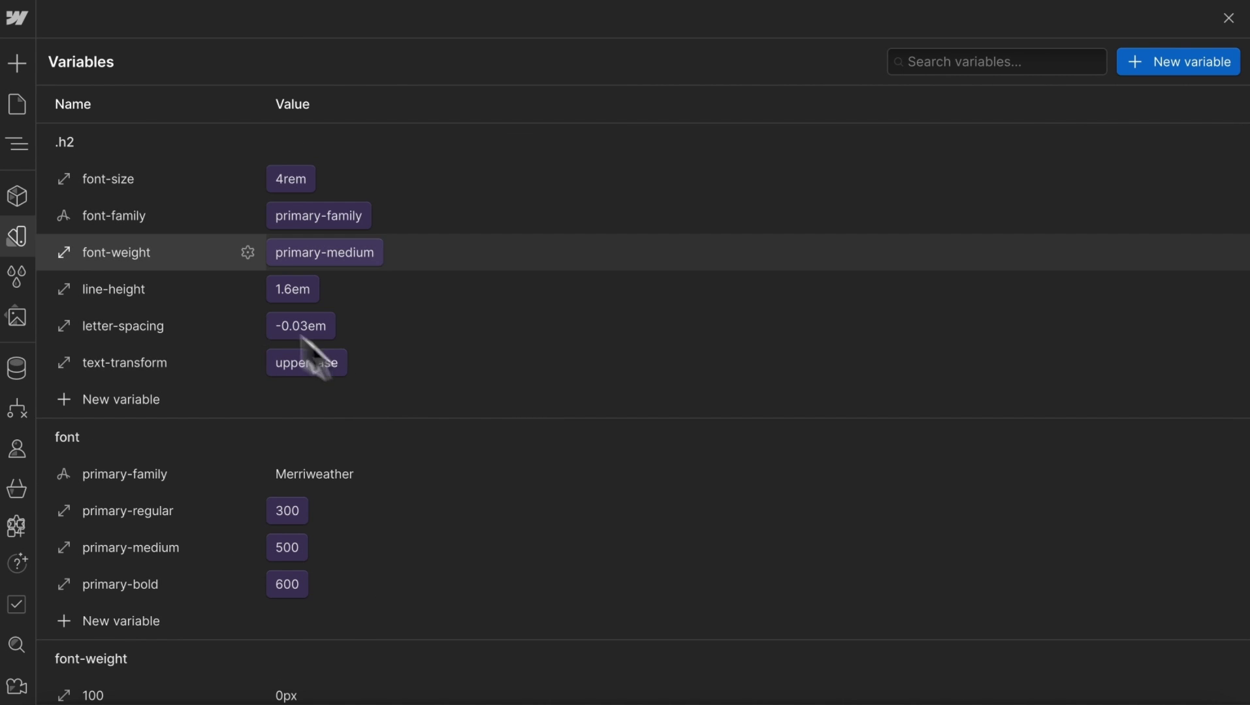
# Step: Close the variables panel and review the embed's --size--4rem overrides: 3rem tablet, 2.5rem landscape
pyautogui.click(24, 241)
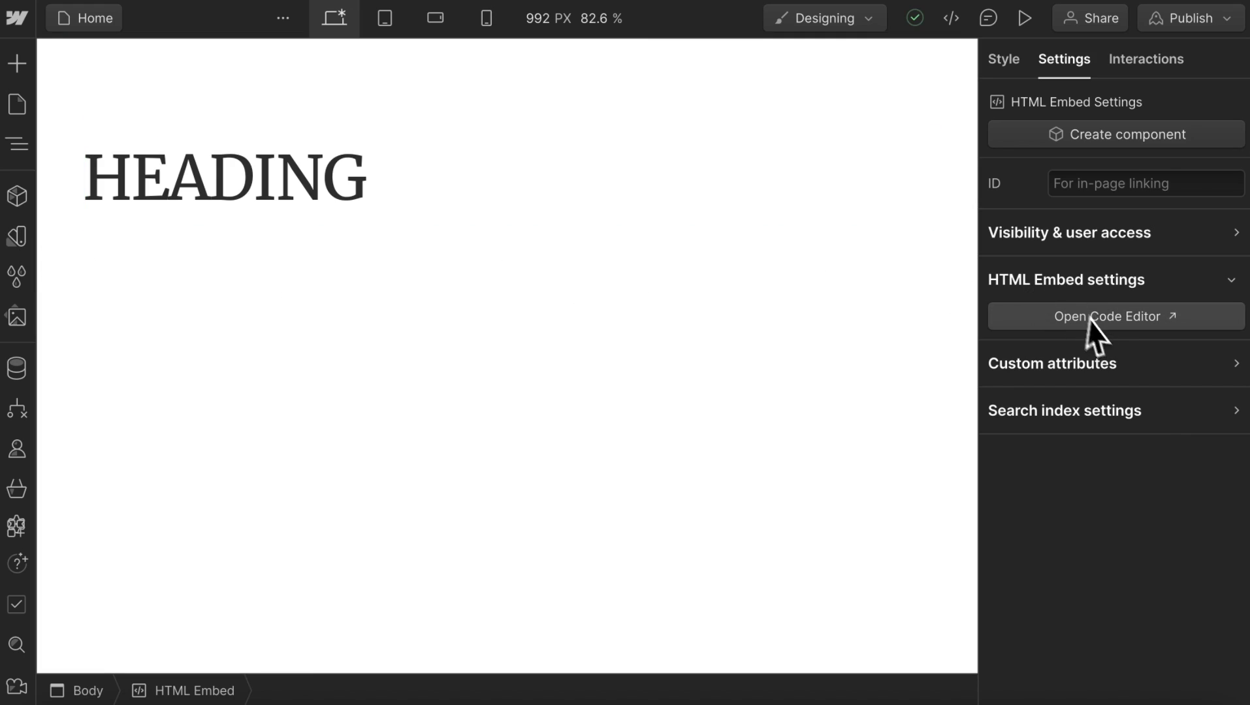
pyautogui.click(1053, 320)
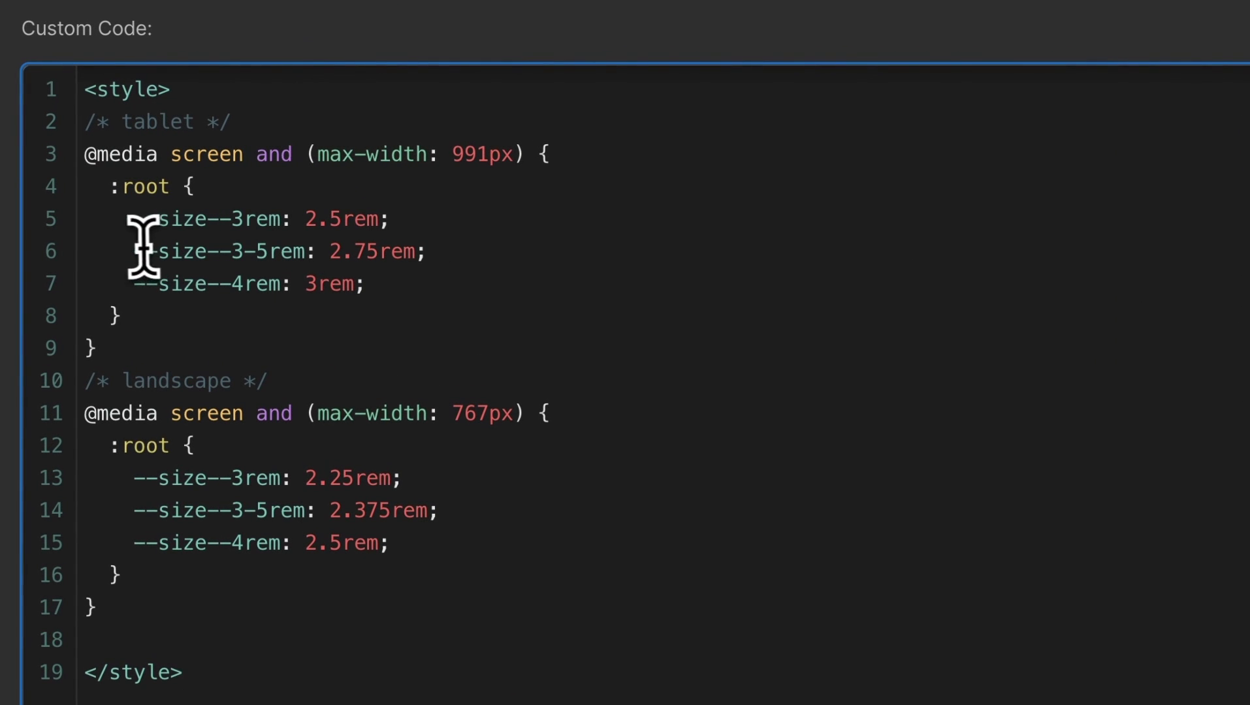
pyautogui.moveTo(139, 280); pyautogui.dragTo(395, 274)
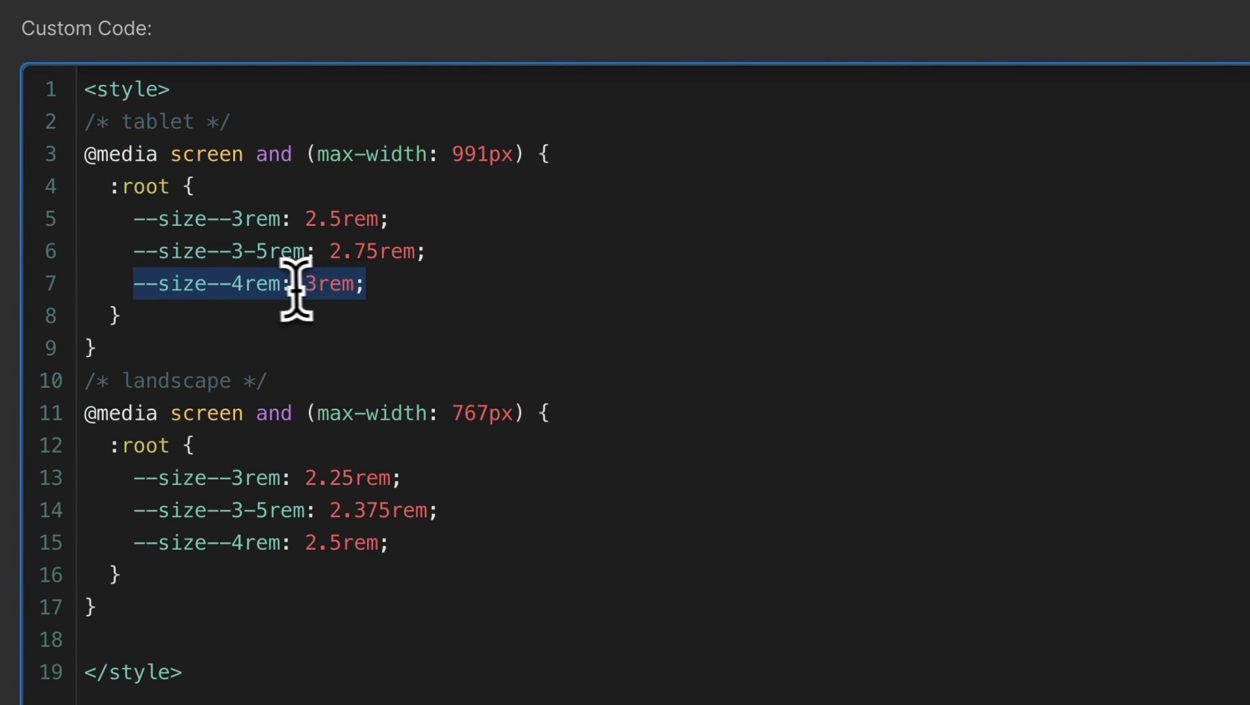
pyautogui.moveTo(123, 380); pyautogui.dragTo(271, 382)
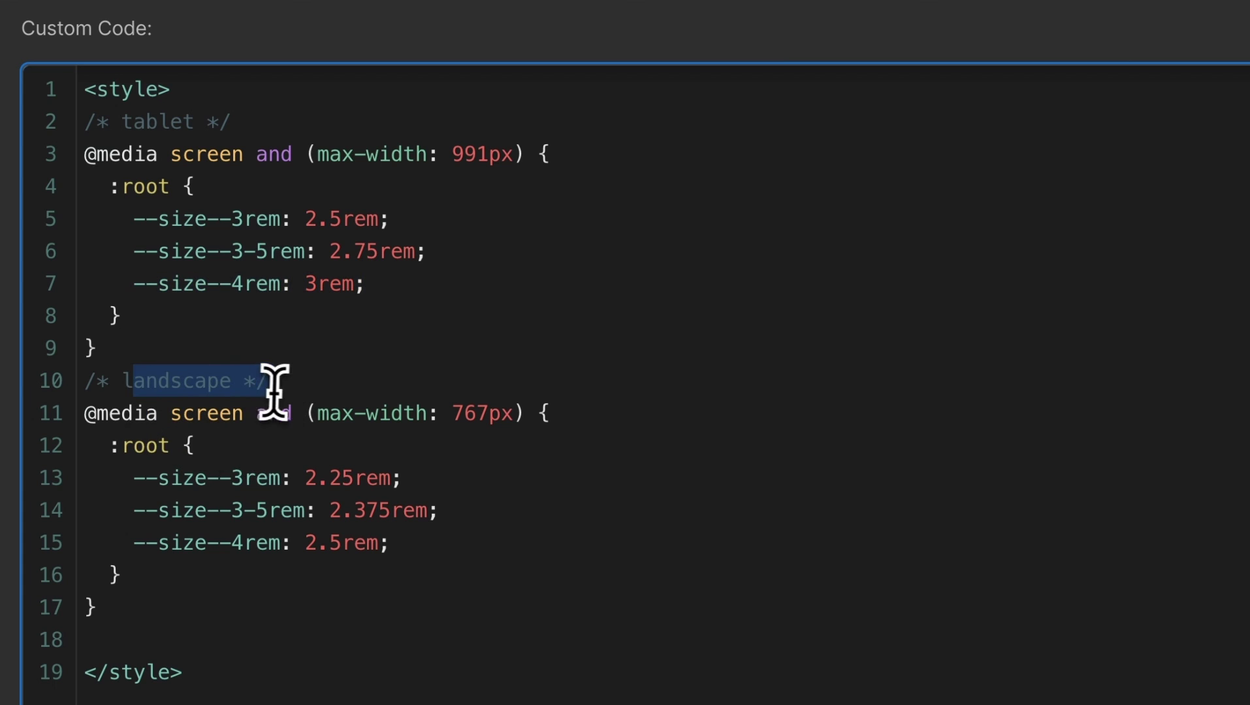
pyautogui.click(130, 545)
pyautogui.moveTo(130, 545); pyautogui.dragTo(412, 537)
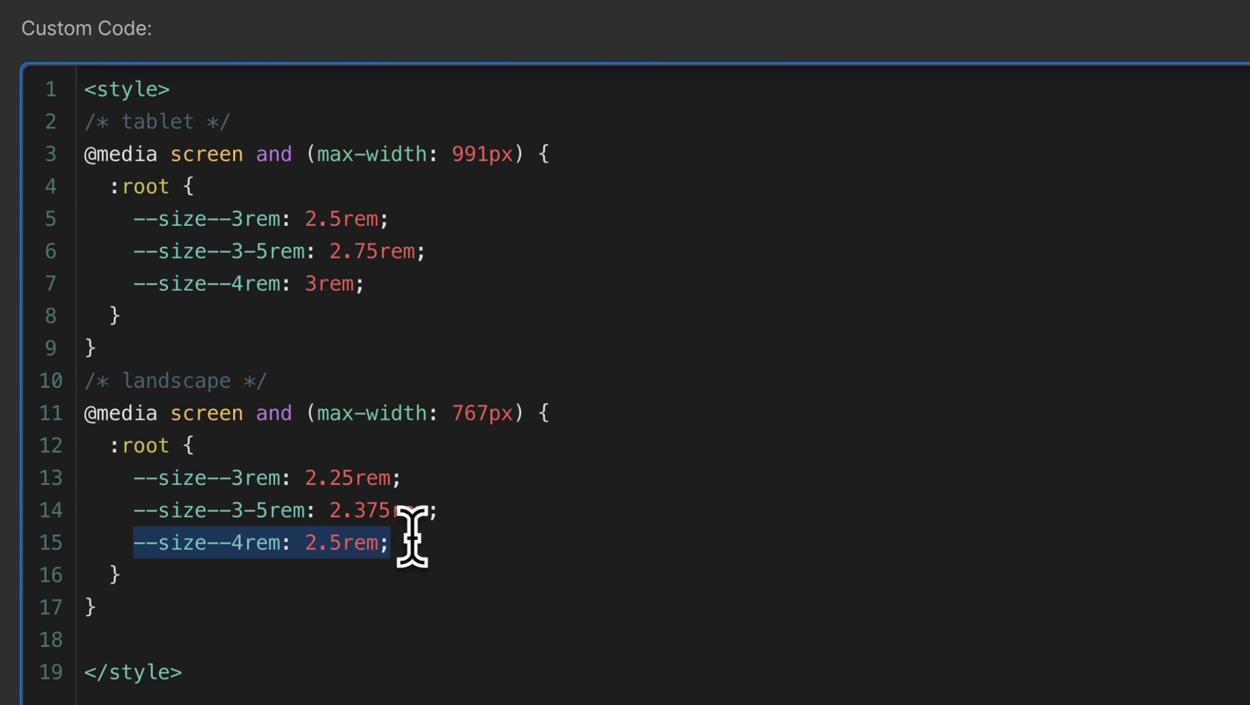
pyautogui.click(421, 545)
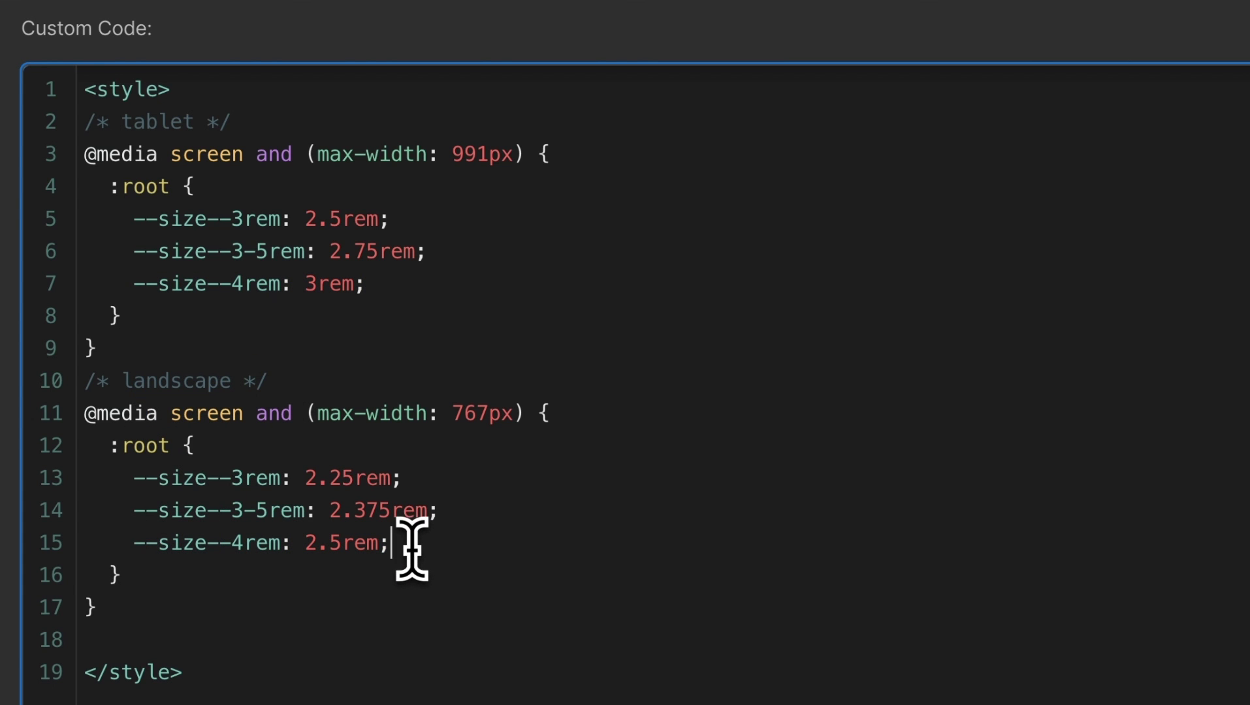